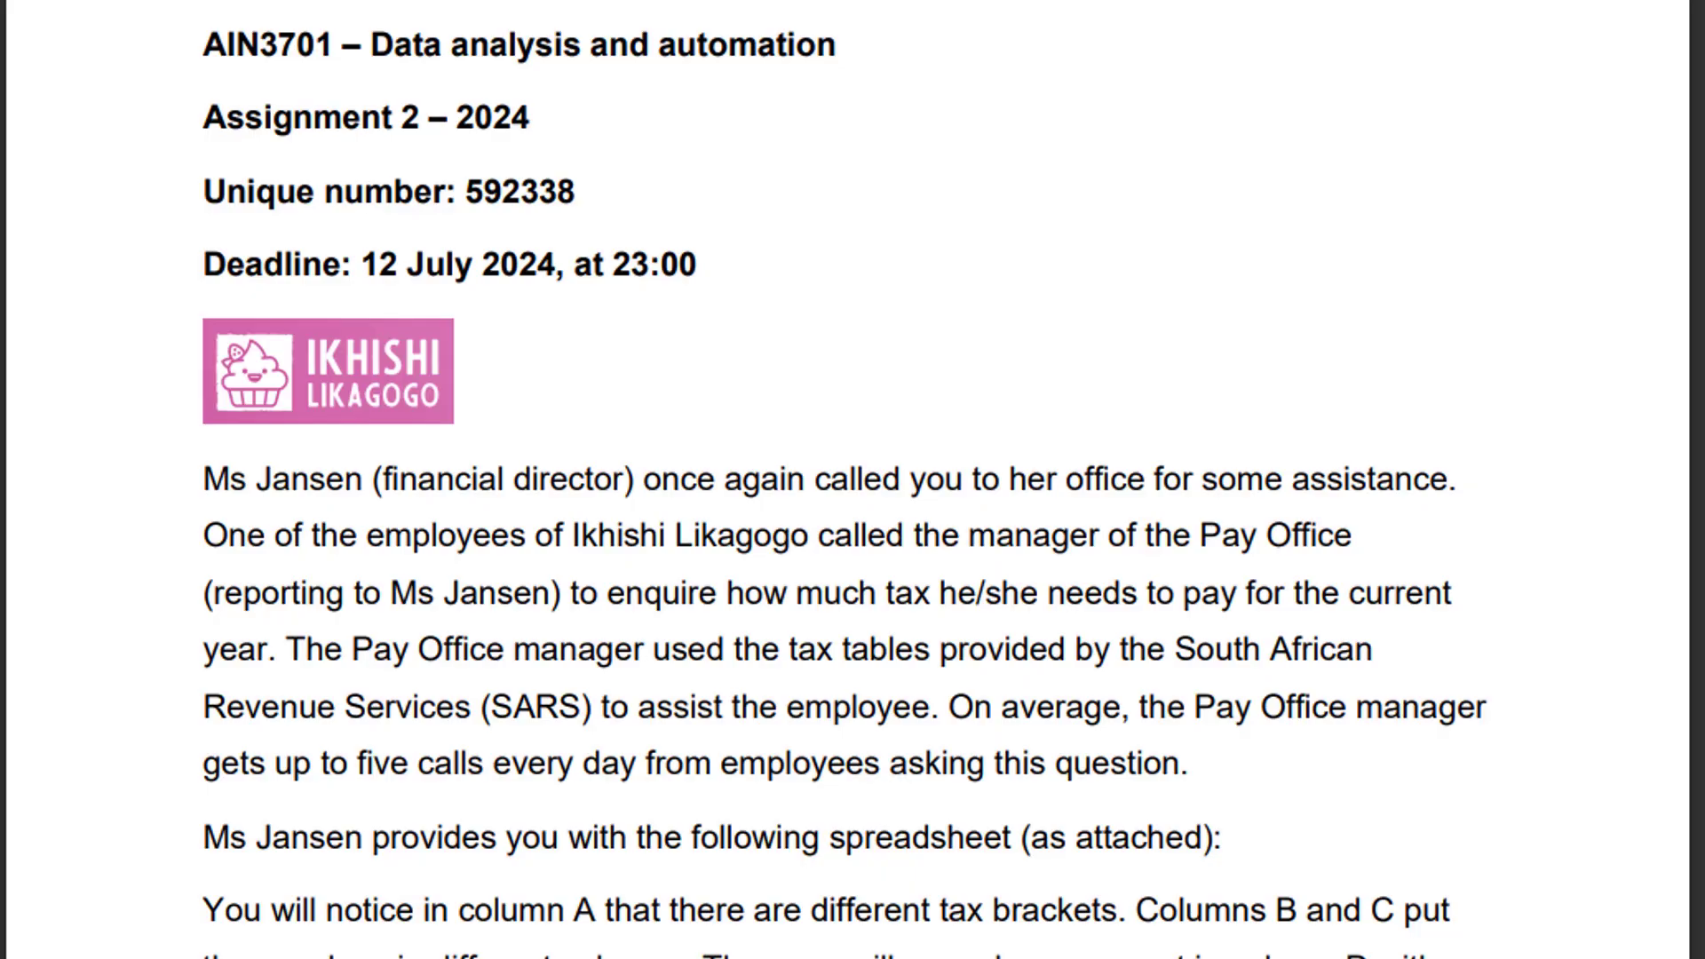
Scroll the assignment PDF from the title and tax bracket example down to the rebate rules.
scroll(852, 480, "down", 3)
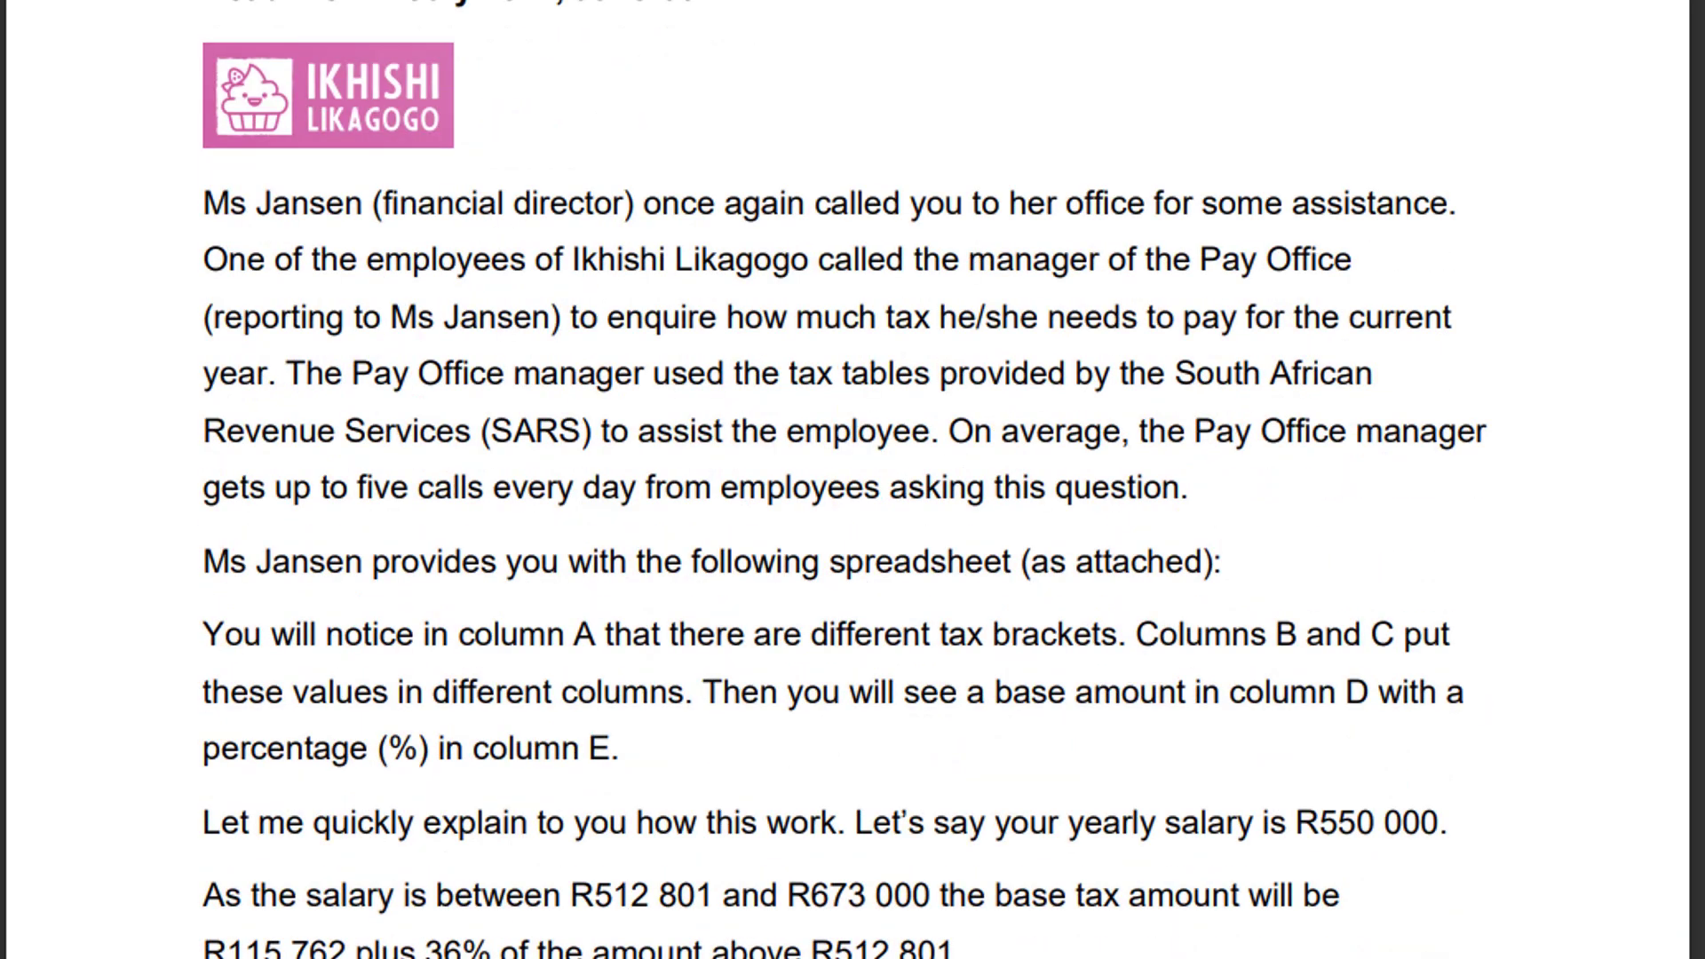
scroll(852, 480, "down", 2)
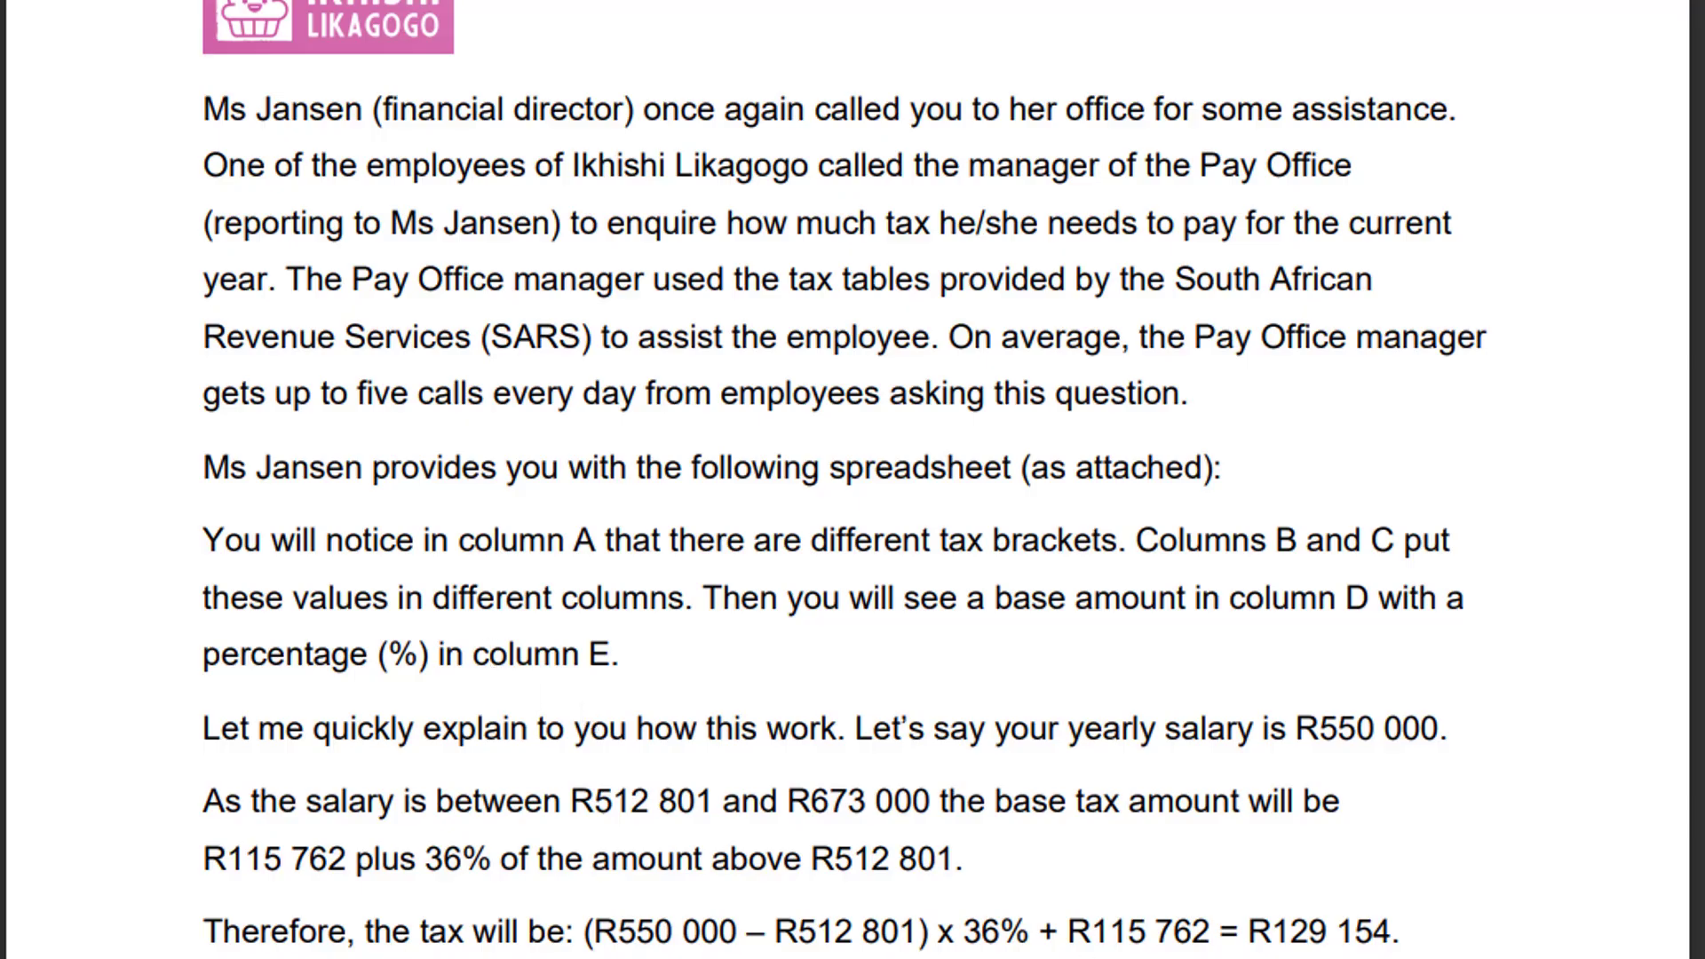
scroll(845, 480, "down", 1)
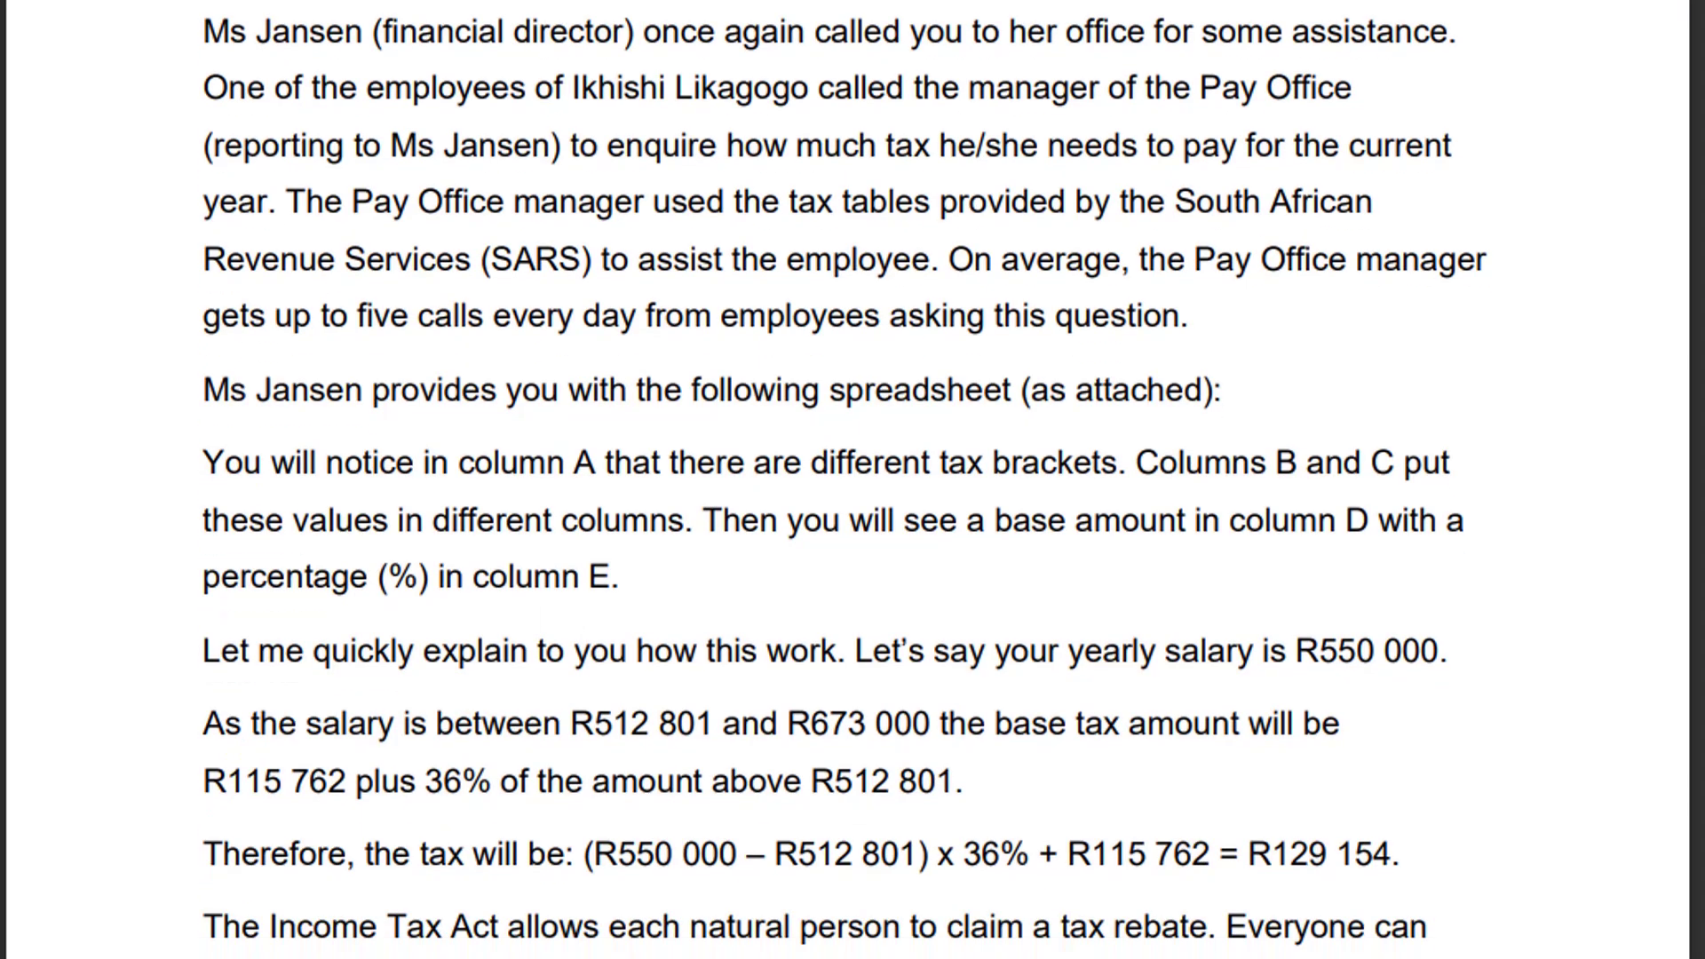
scroll(879, 249, "up", 1)
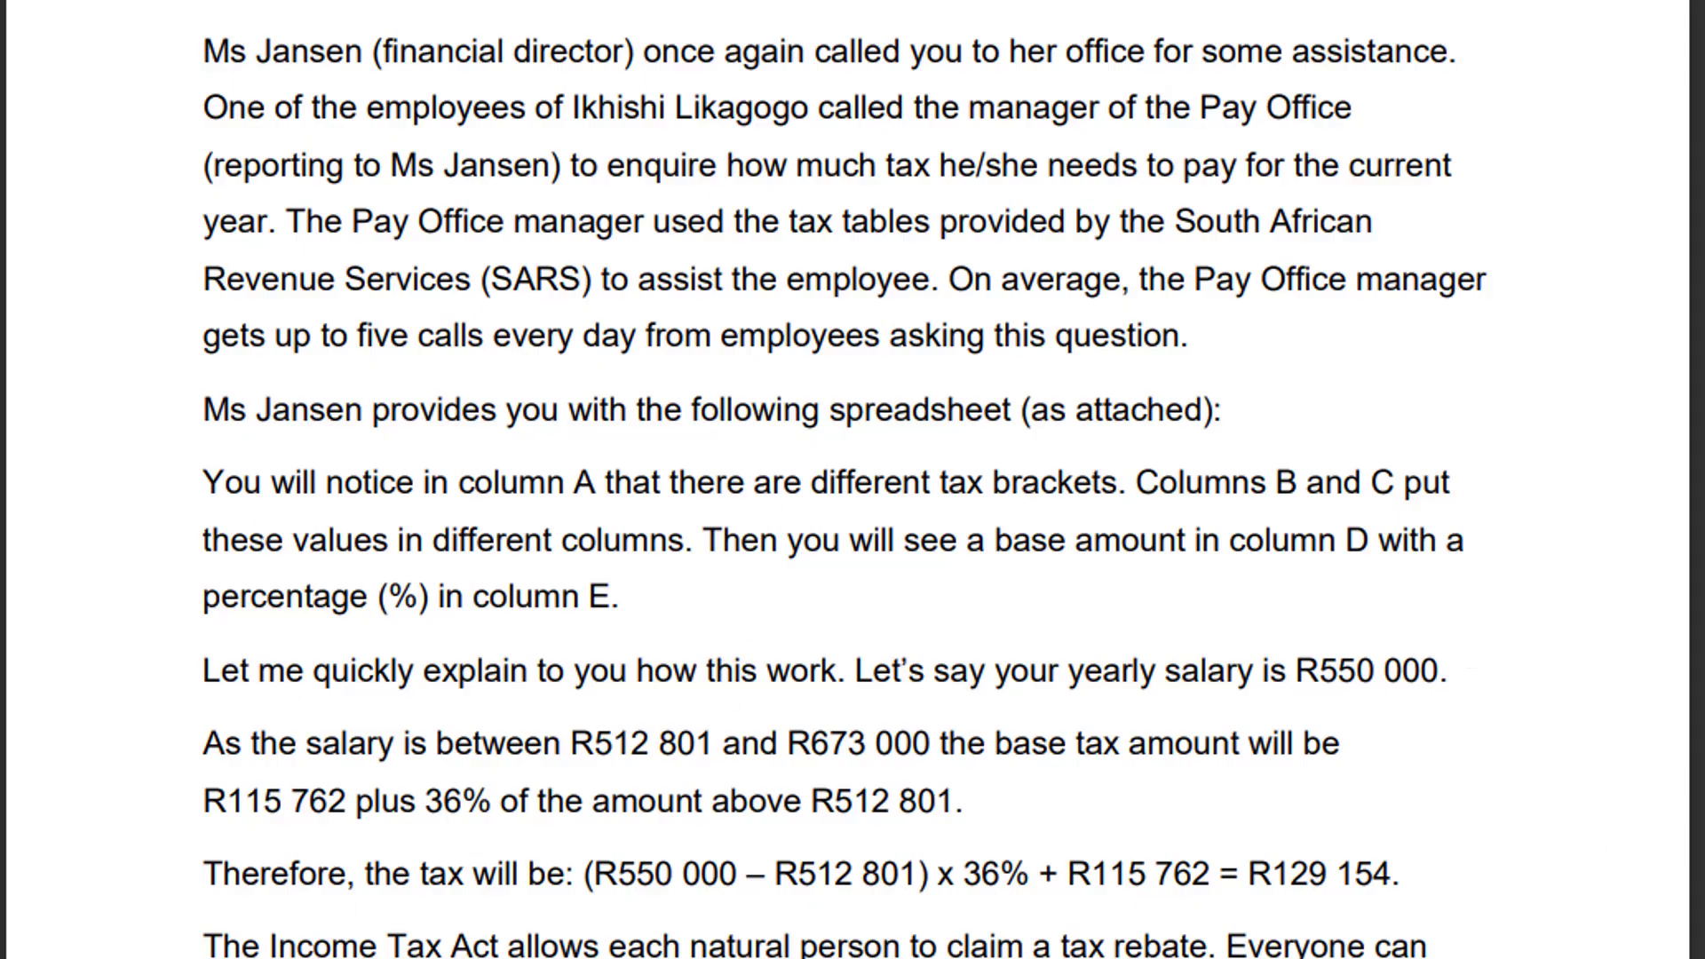
scroll(846, 480, "down", 8)
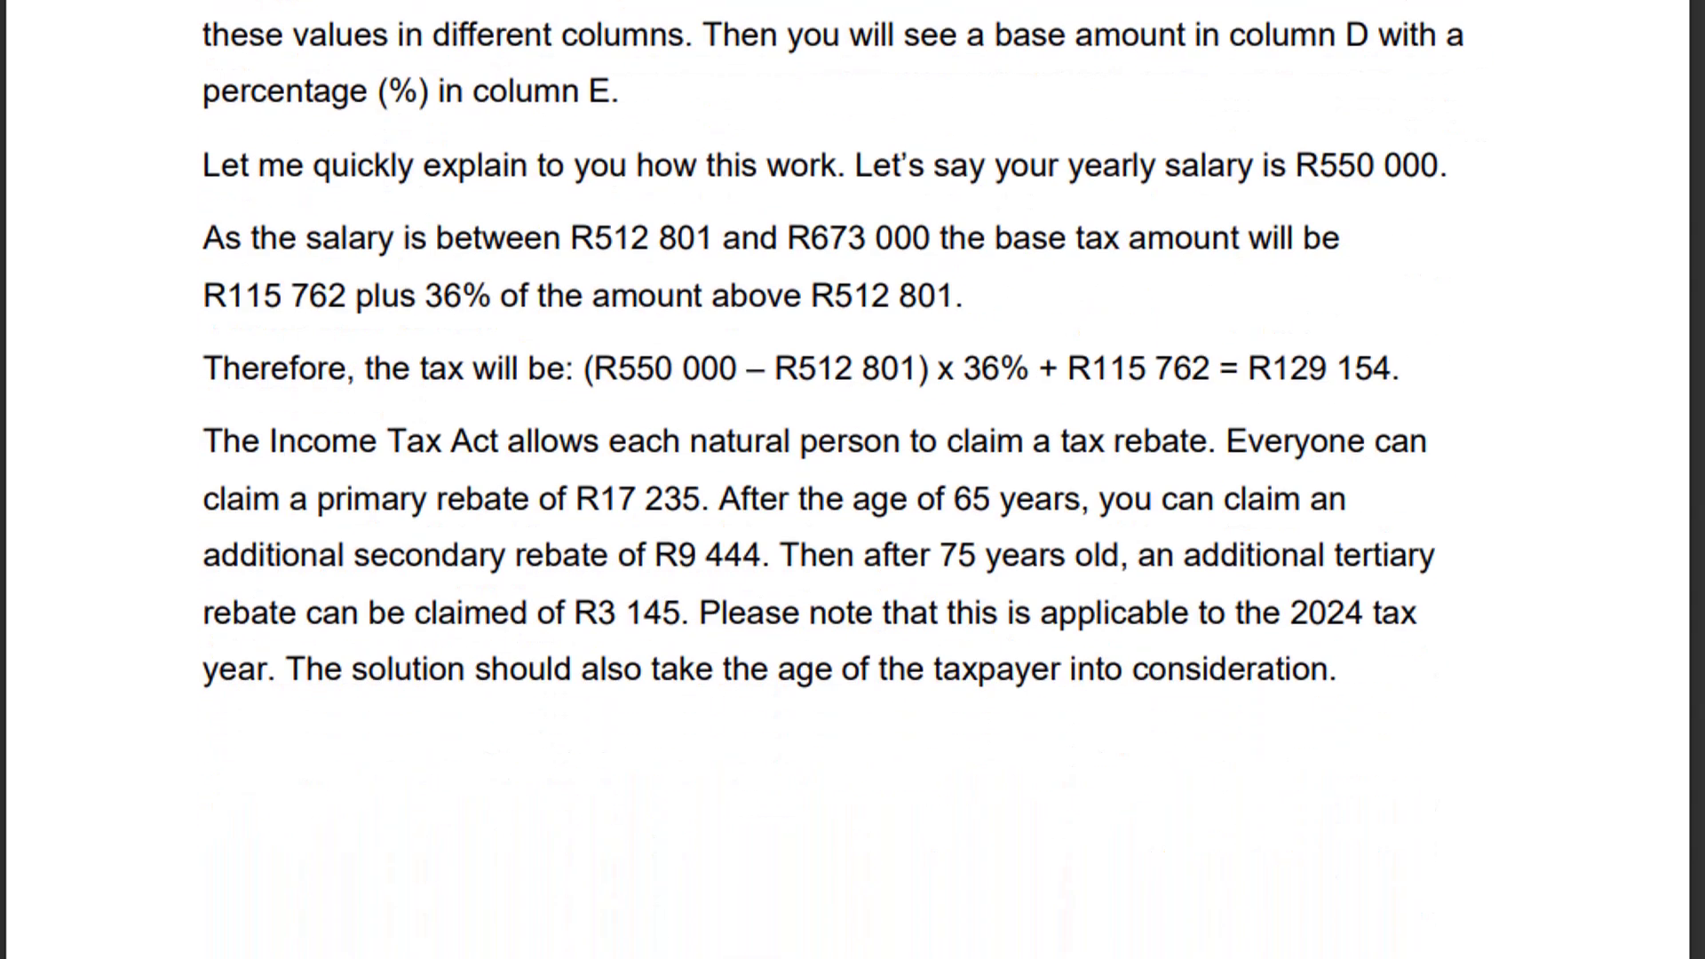
scroll(848, 445, "down", 1)
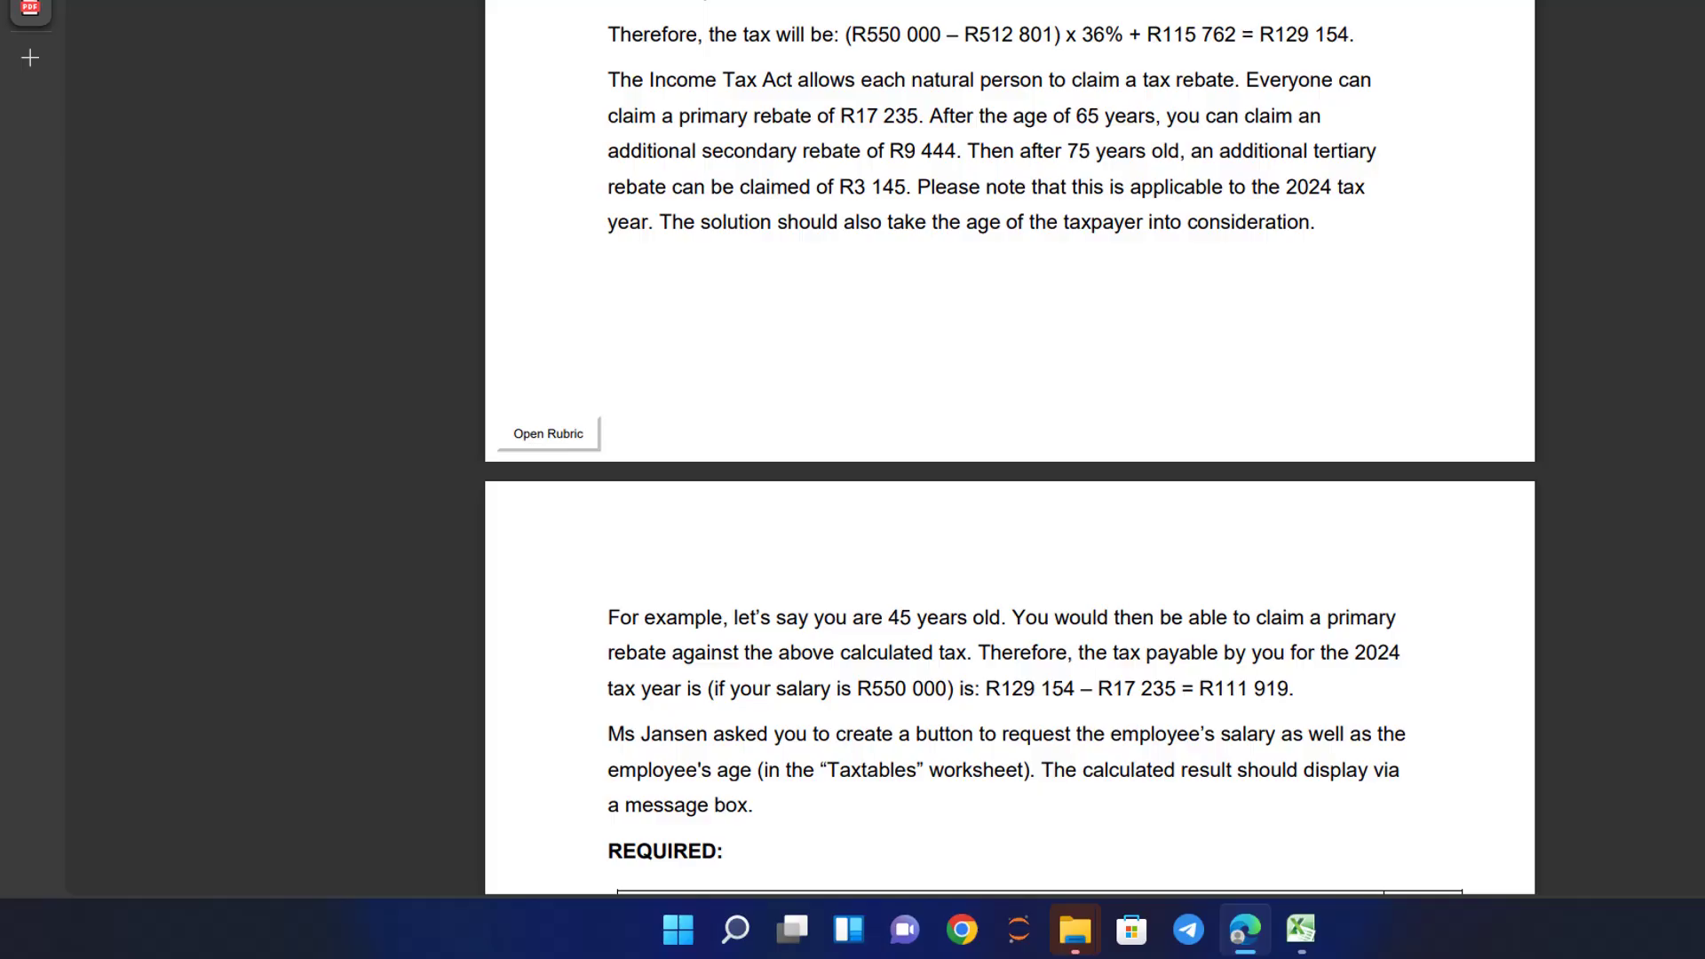
Scroll to the full REQUIRED marks table showing parts (a)–(d) and the [40] total.
scroll(1010, 447, "up", 2)
scroll(1010, 448, "down", 4)
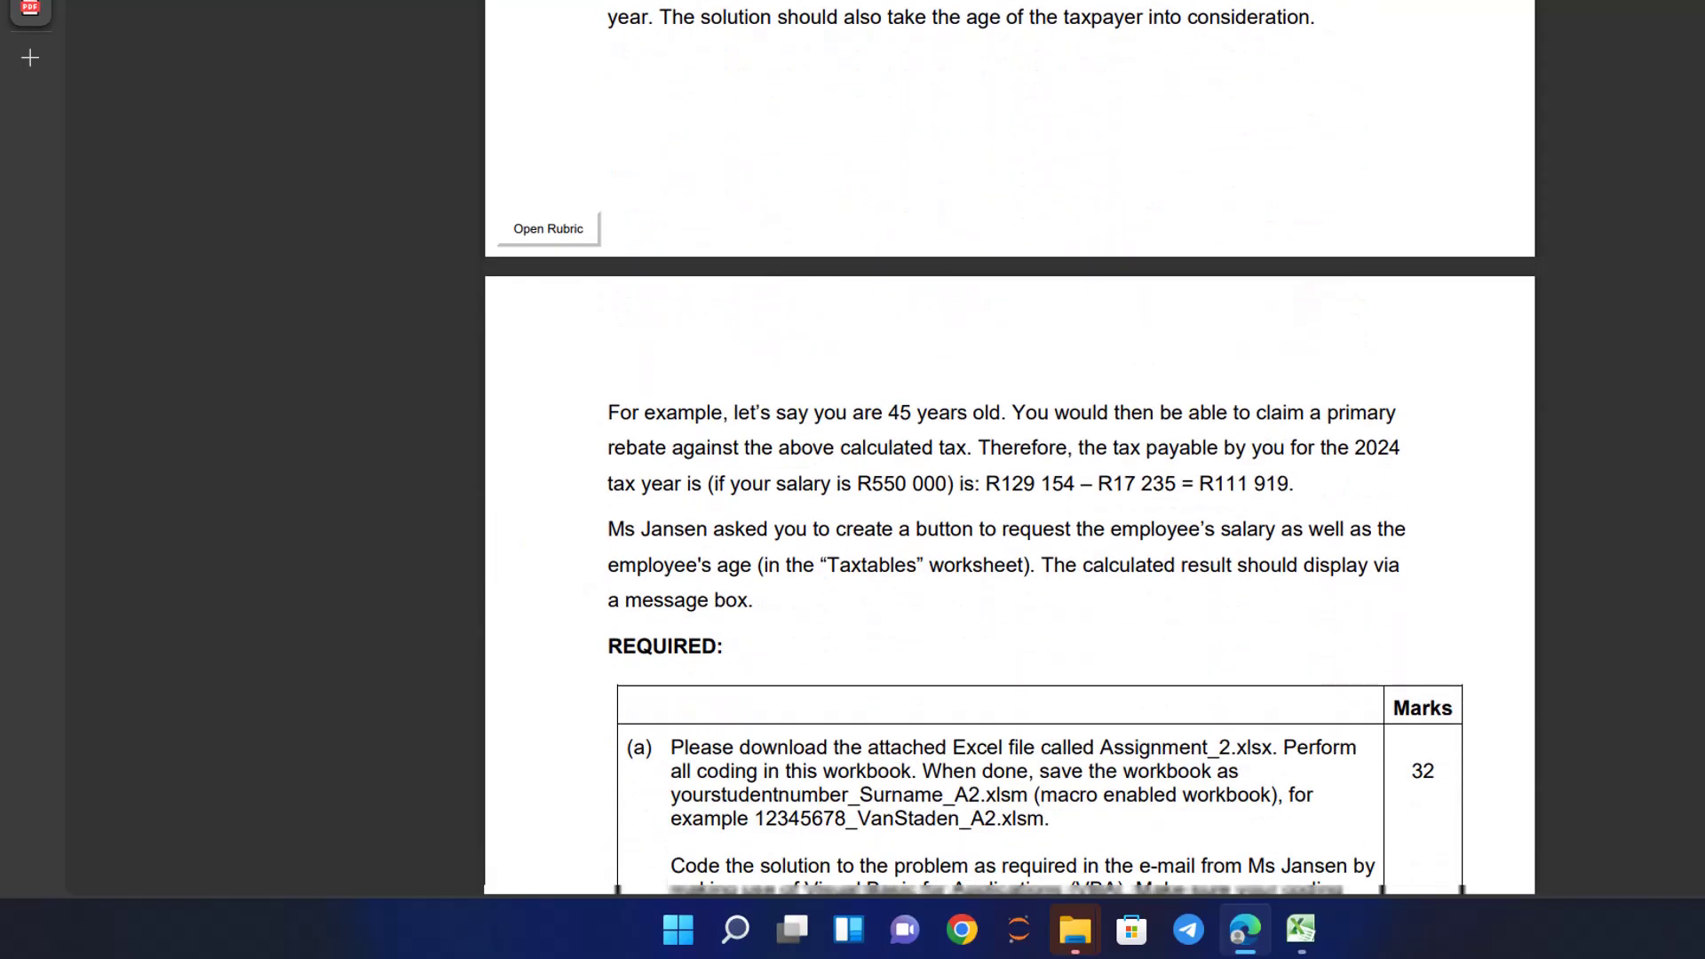
scroll(1010, 447, "down", 2)
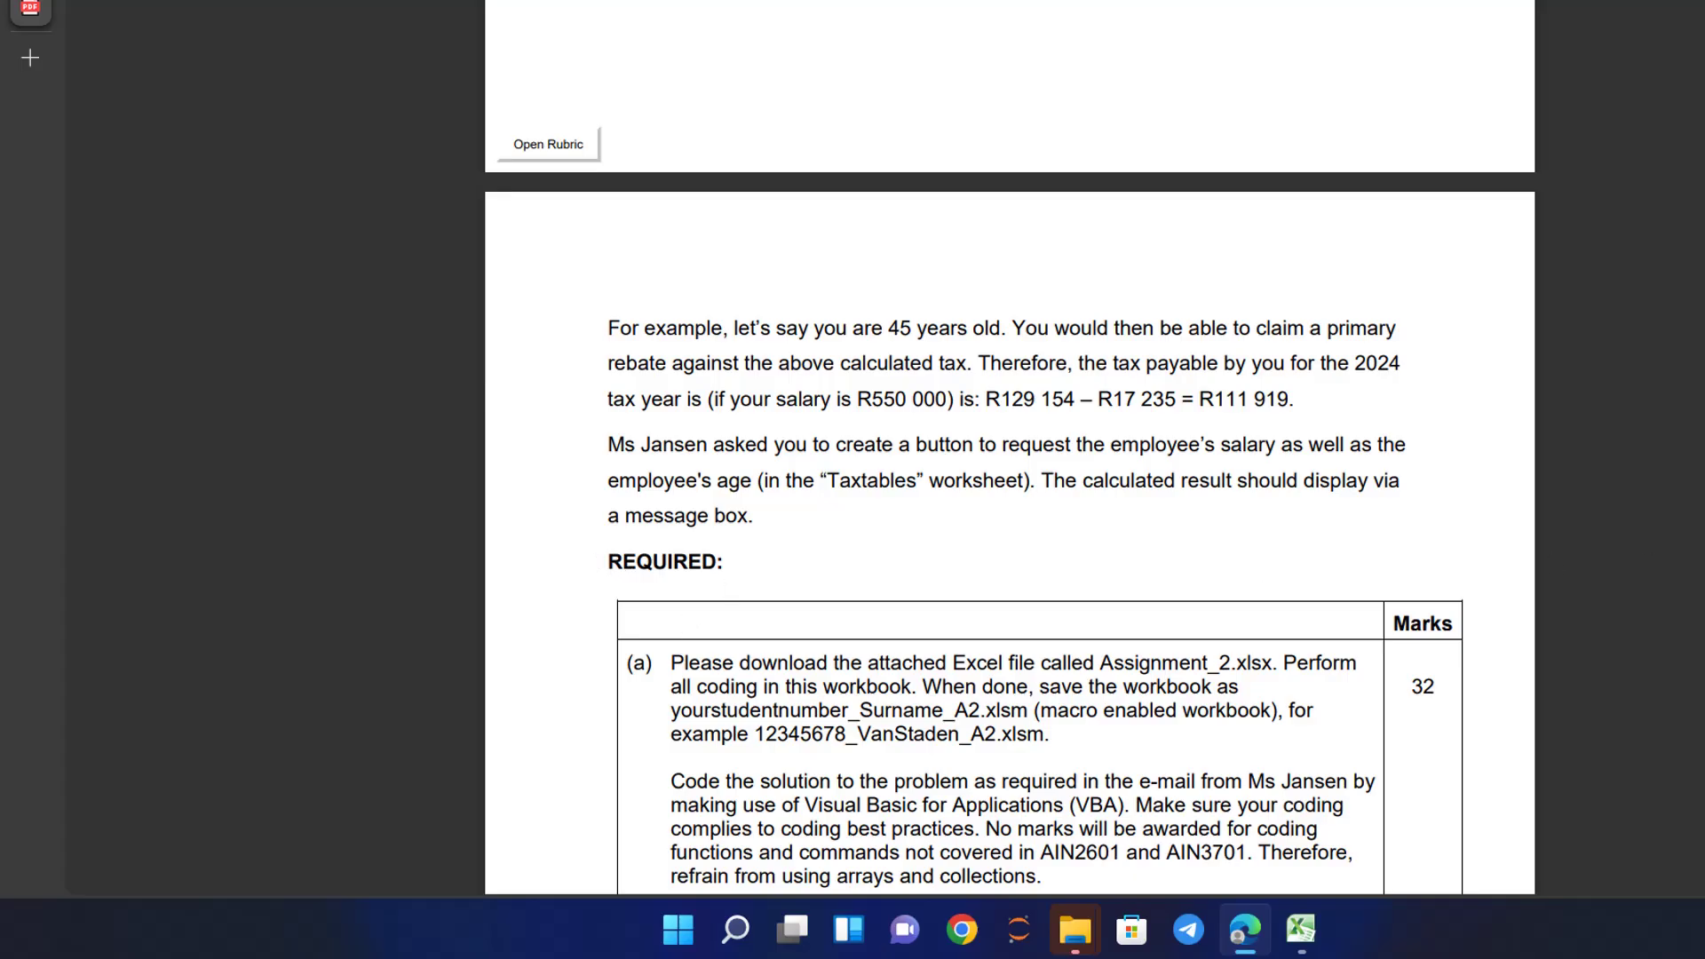
scroll(795, 414, "down", 3)
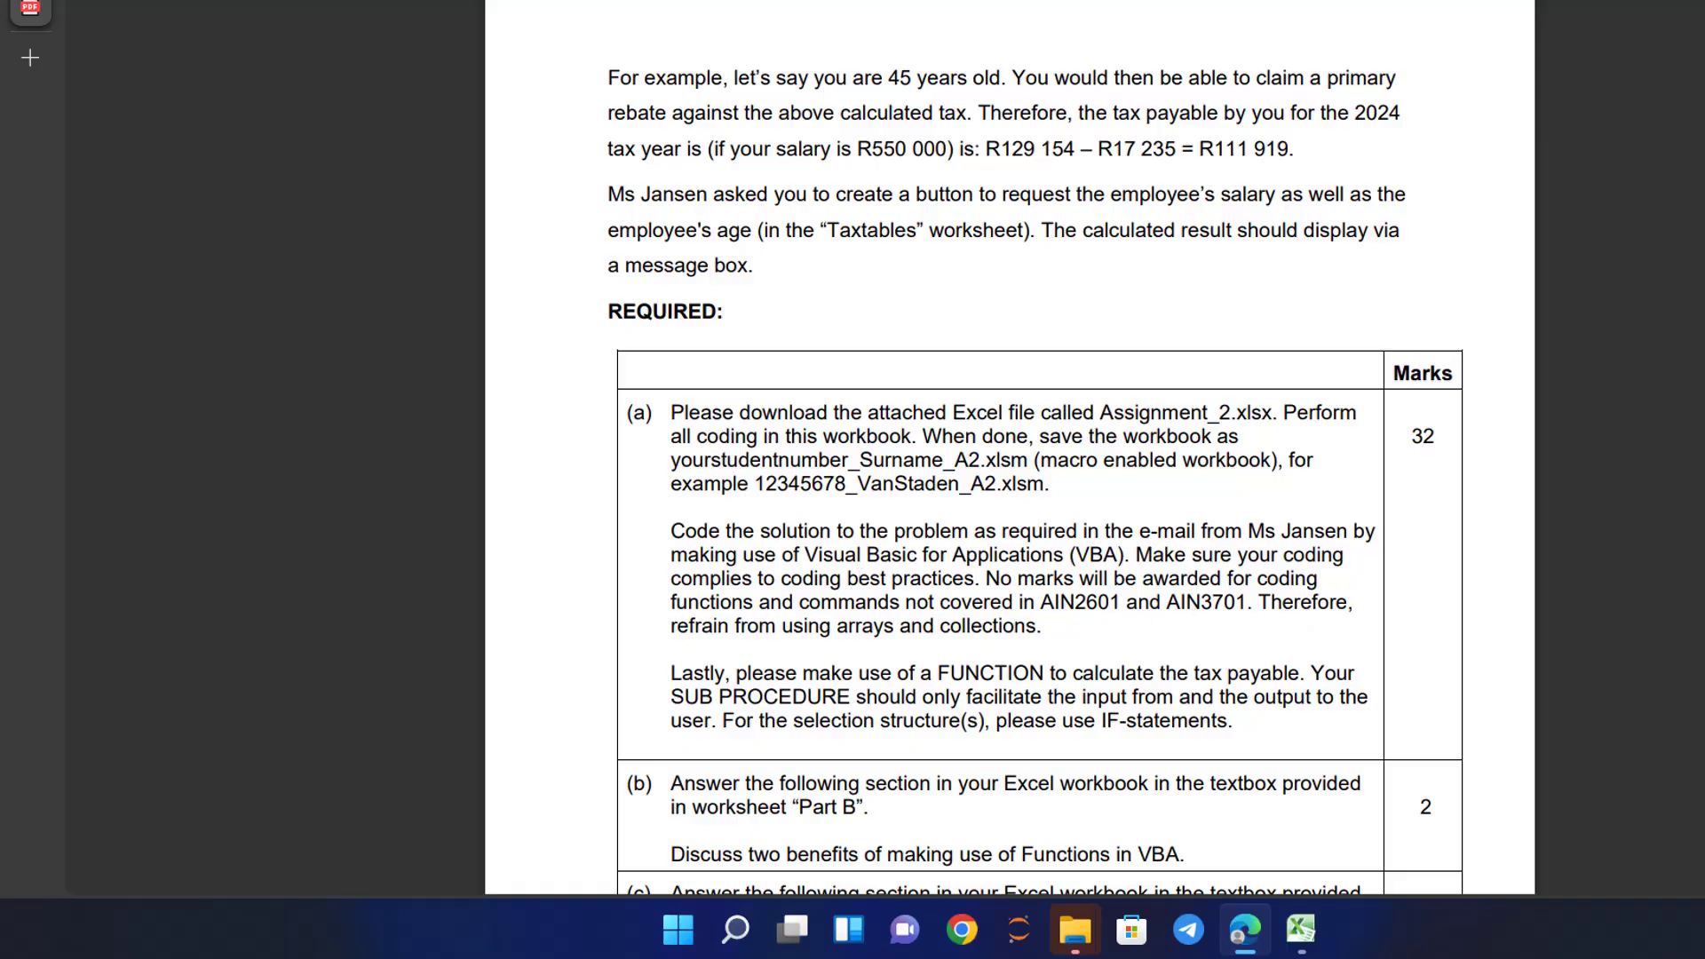
scroll(769, 365, "down", 3)
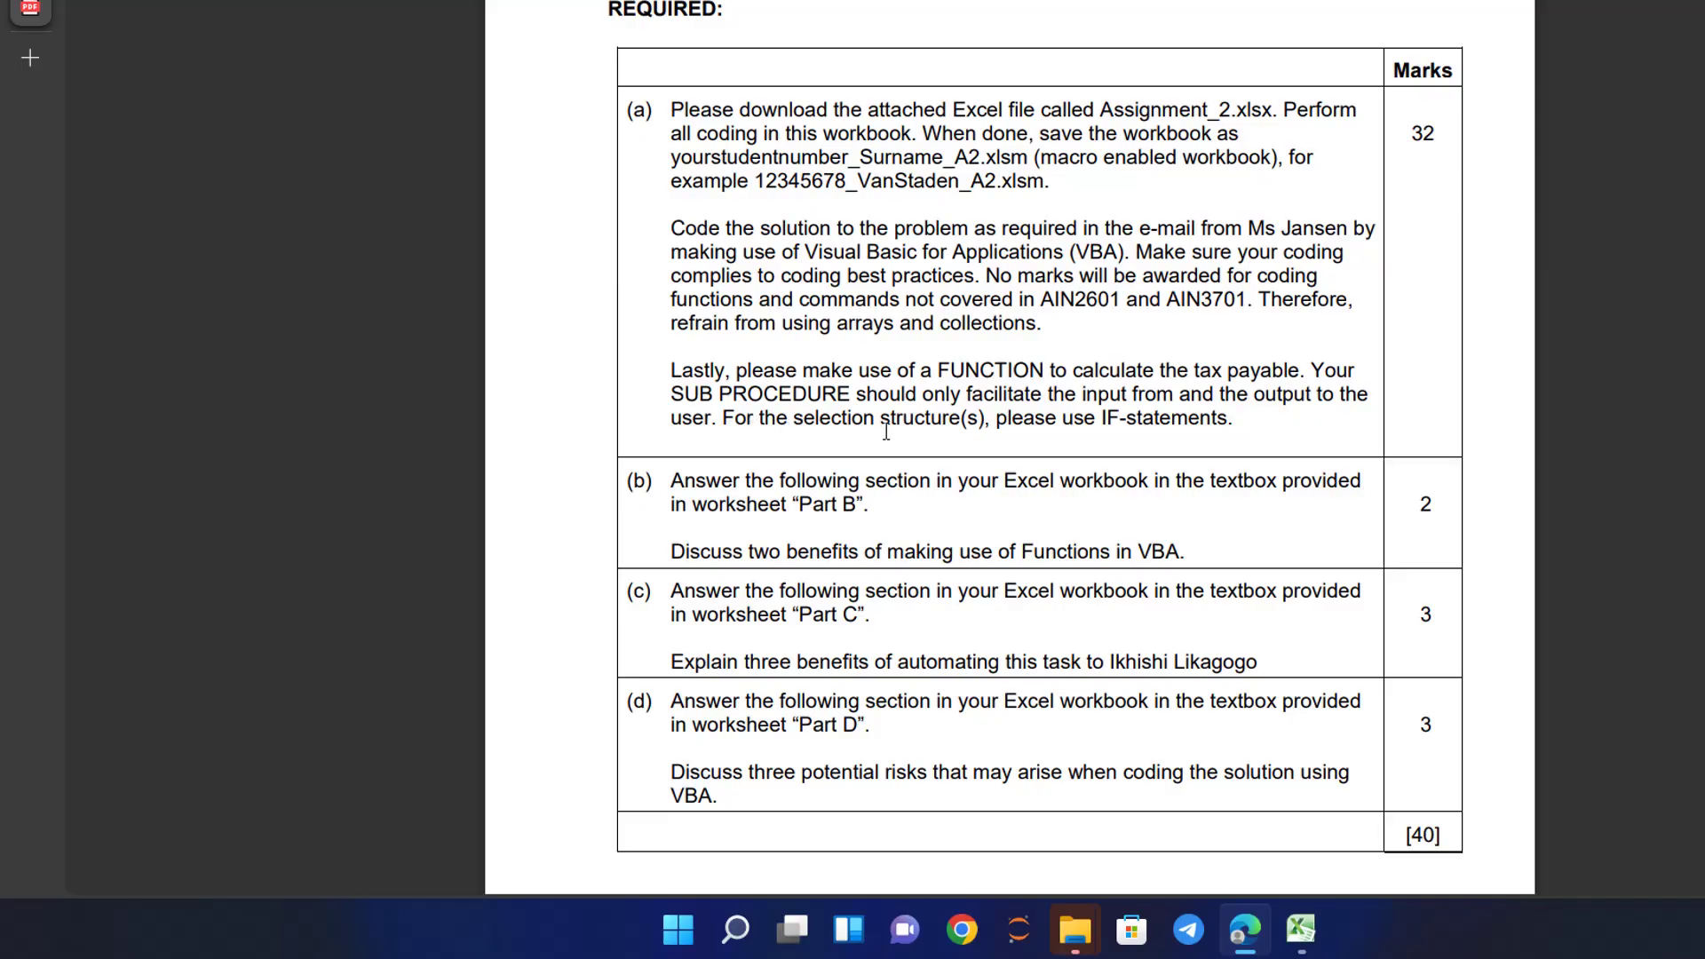
Switch to Excel, look over the Part B, C and D sheets, then return to Taxtables.
left_click(1302, 932)
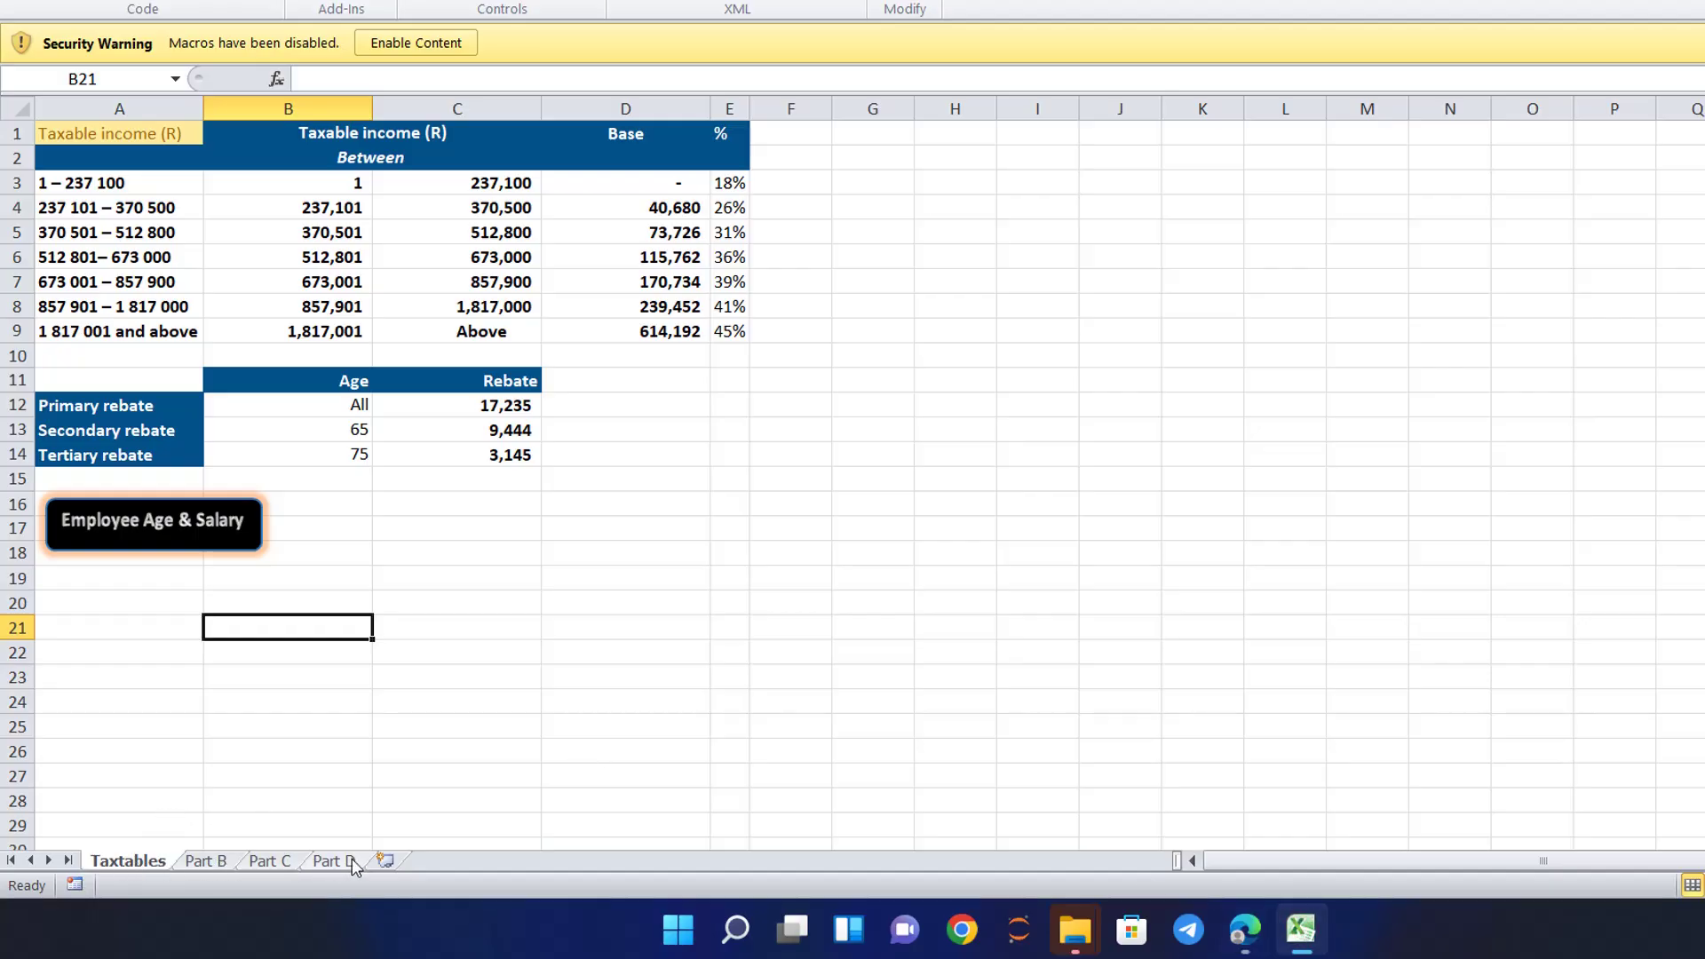
left_click(211, 862)
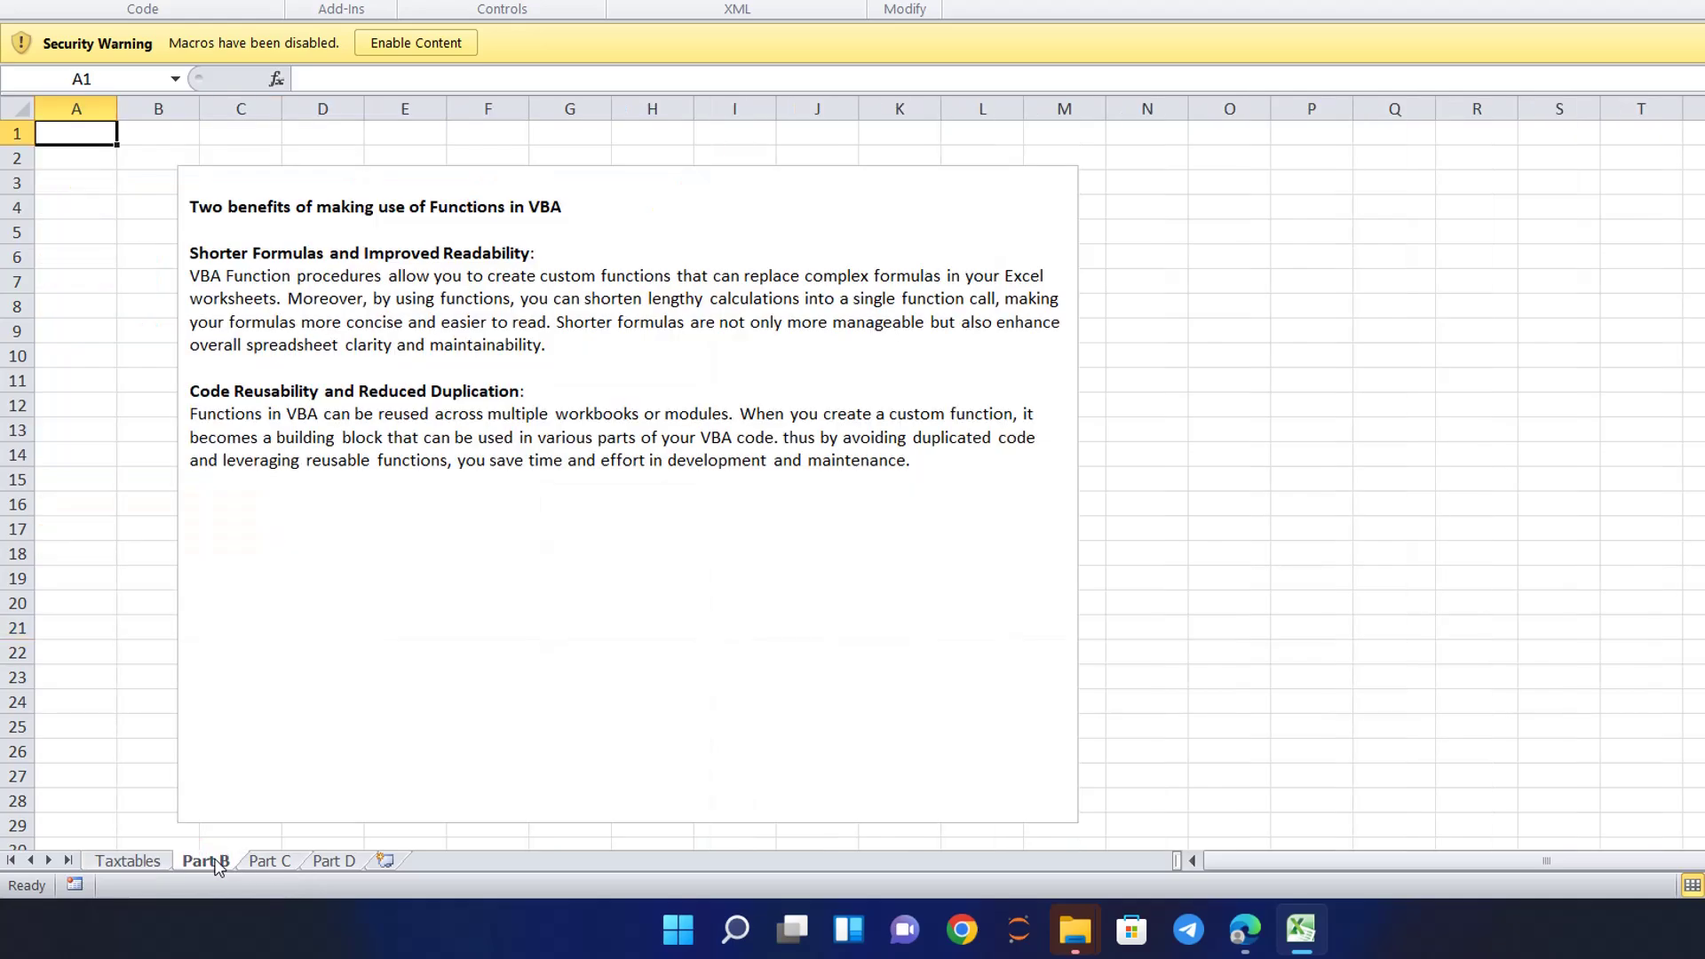
left_click(260, 861)
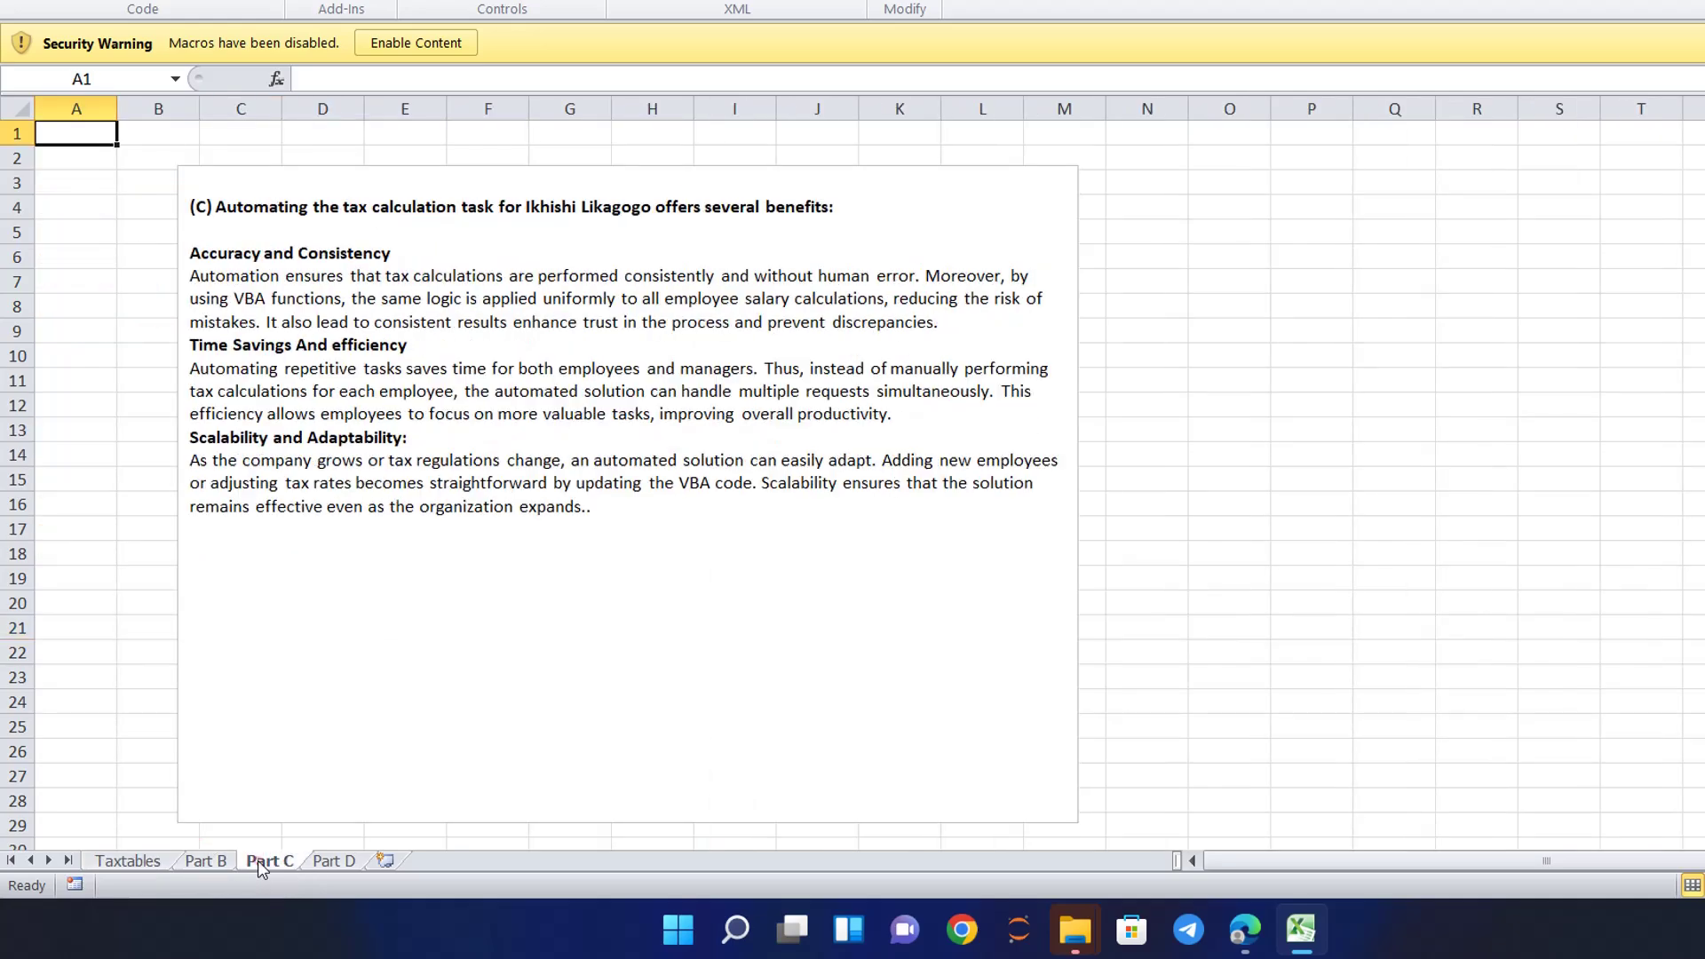
left_click(333, 862)
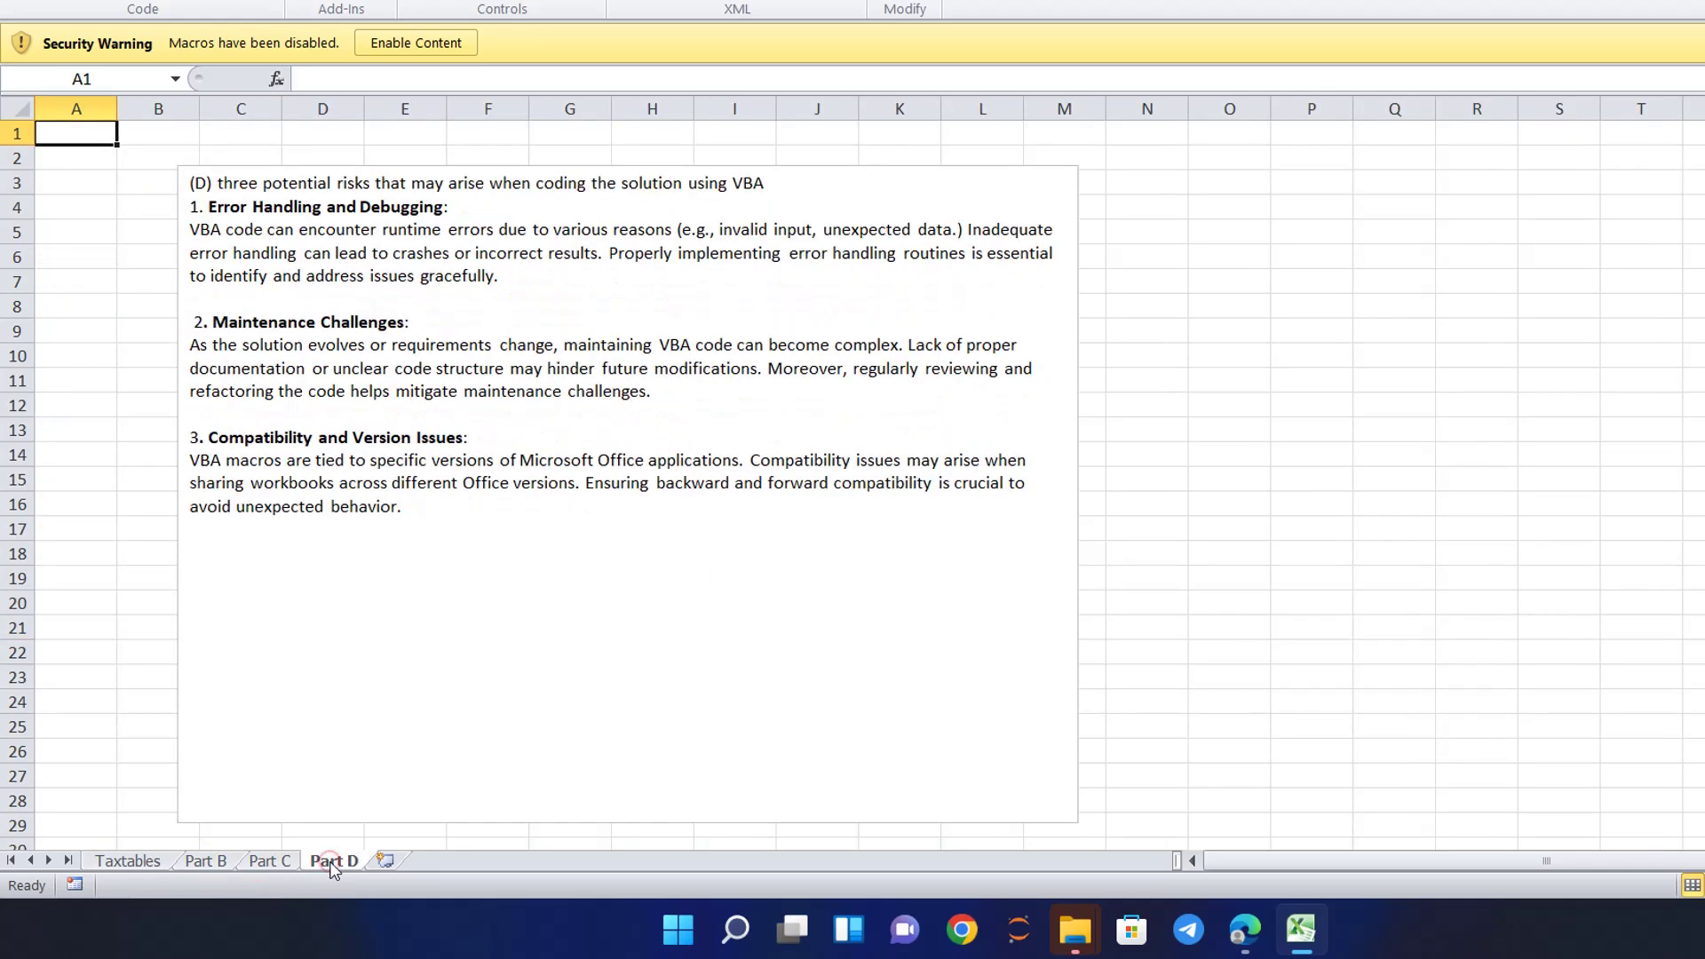
left_click(130, 862)
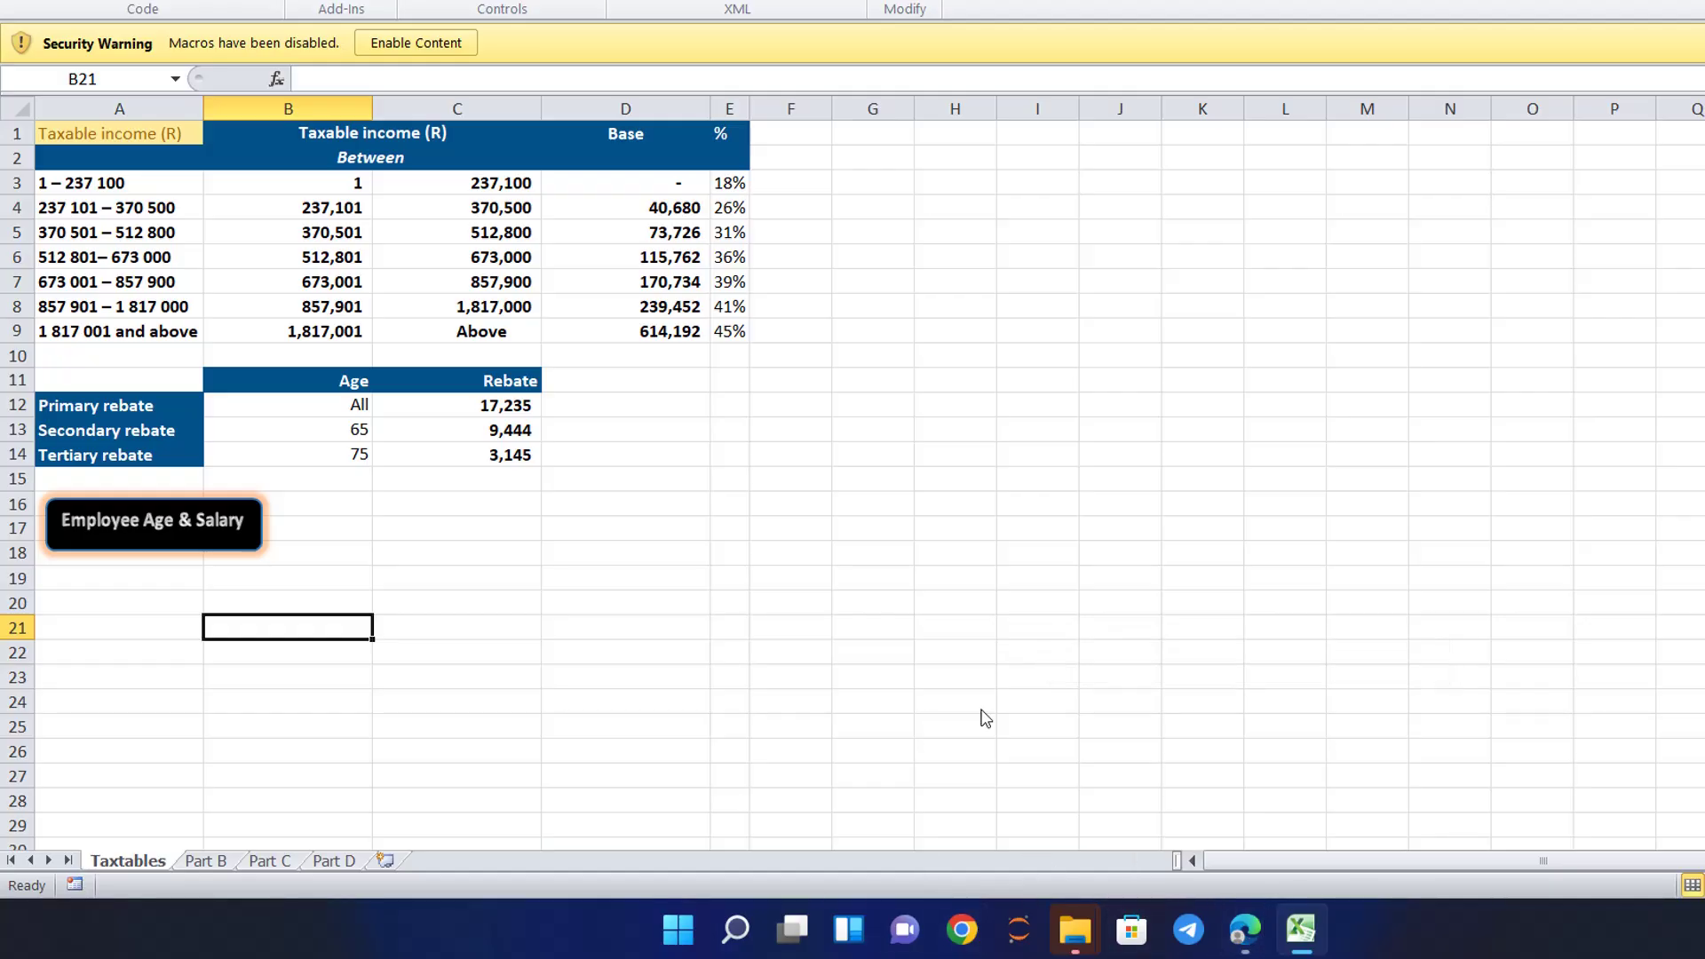
left_click(187, 529)
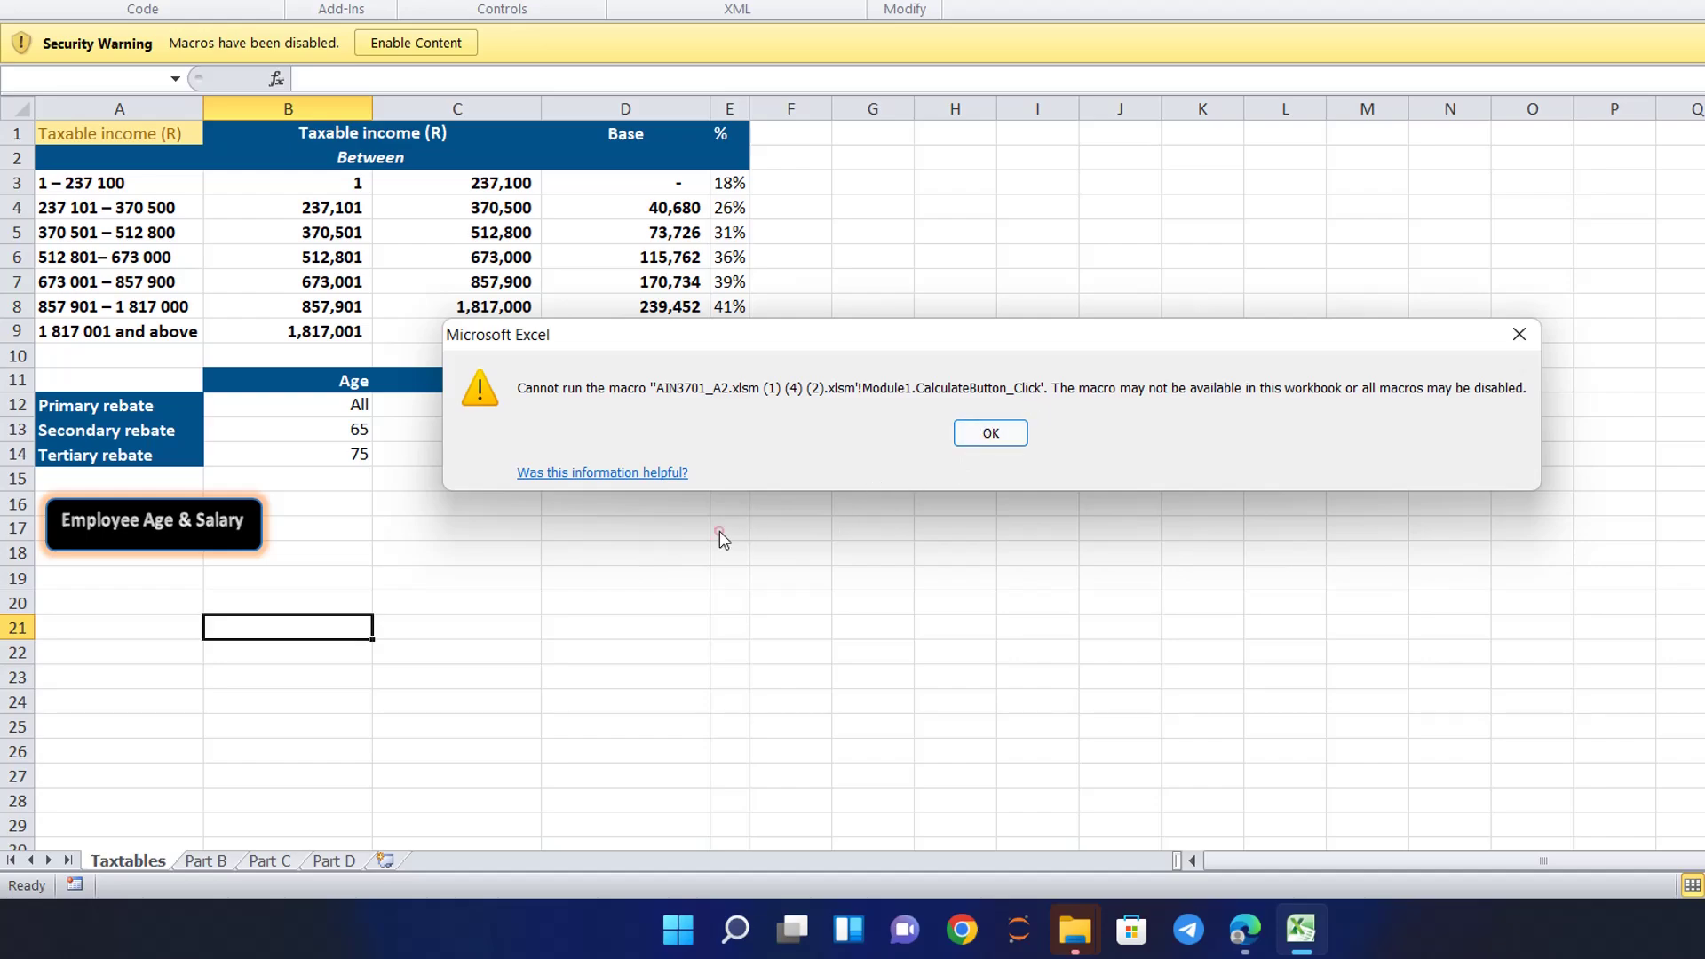
left_click(987, 432)
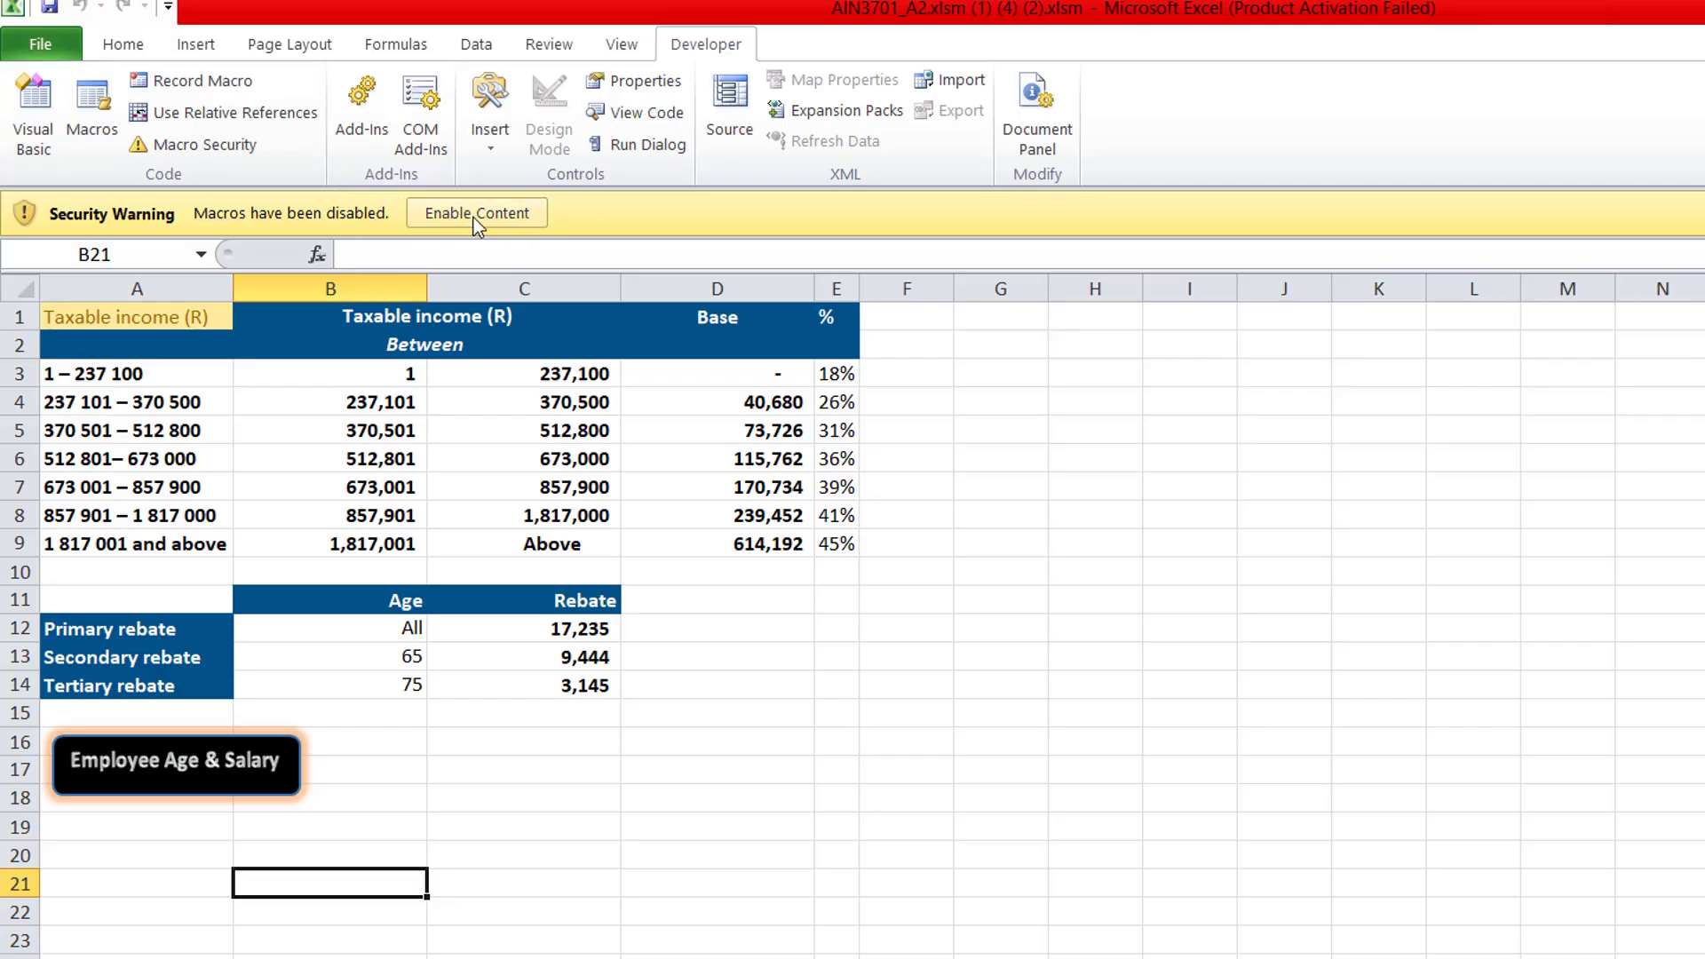
Enable macros and run the Employee Age & Salary macro for a 400000 salary, getting R32,534.88.
left_click(500, 222)
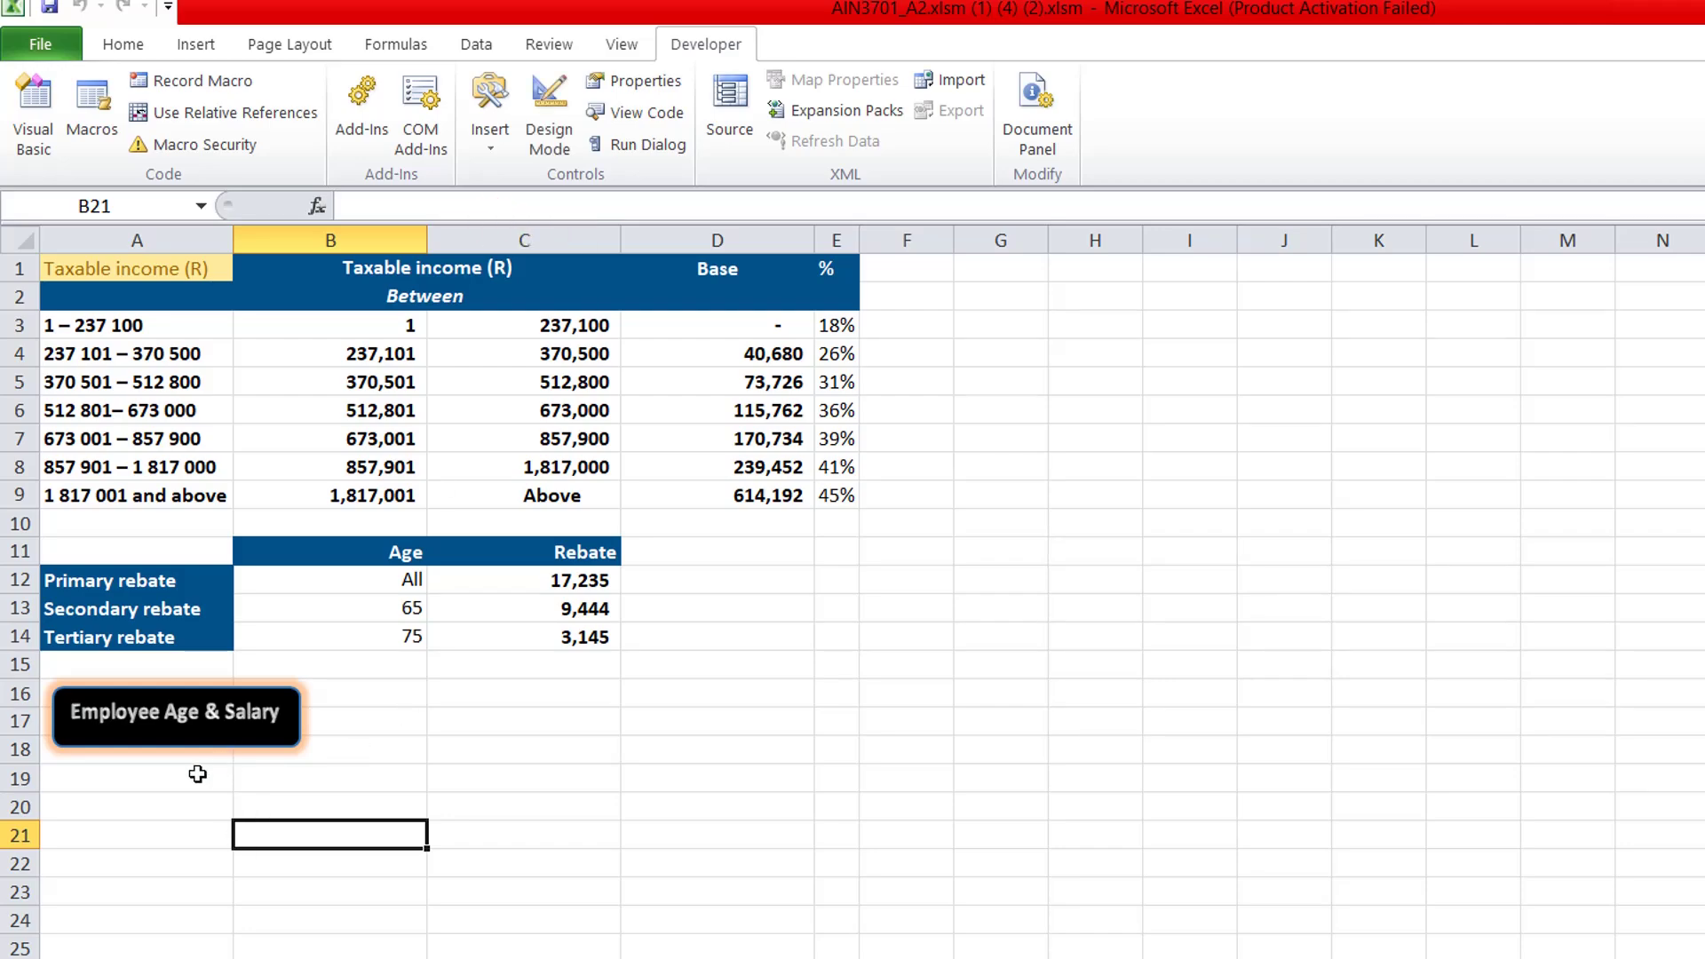
left_click(223, 728)
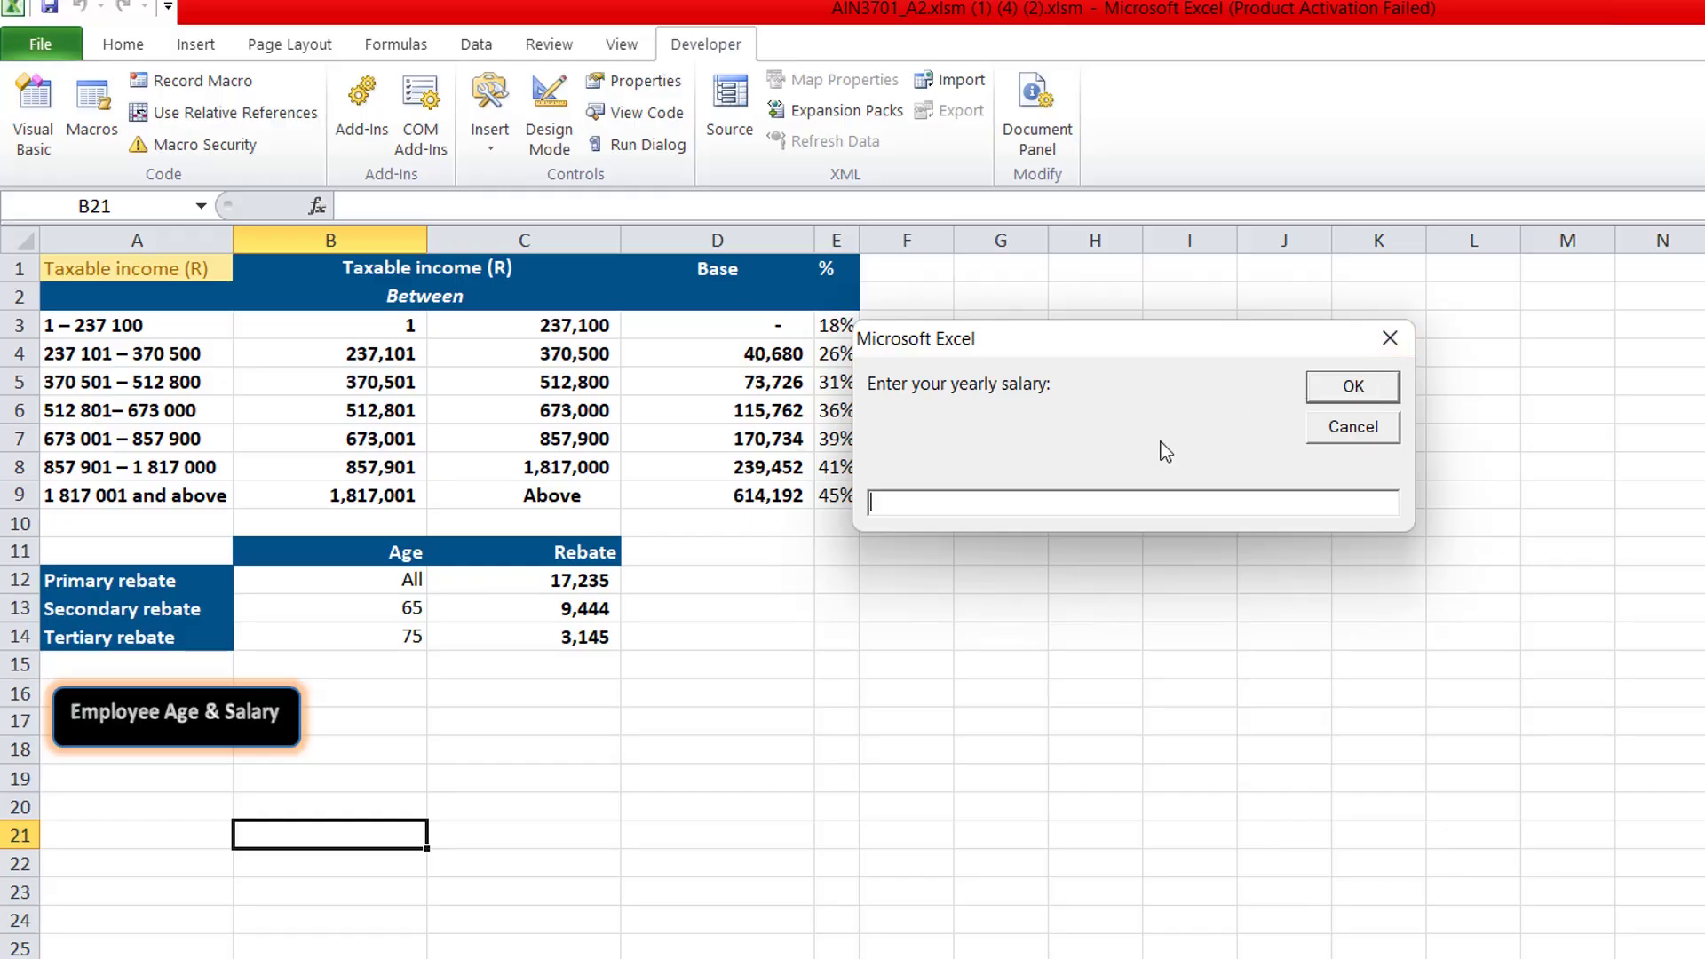
type("400000")
left_click(1332, 389)
left_click(1335, 387)
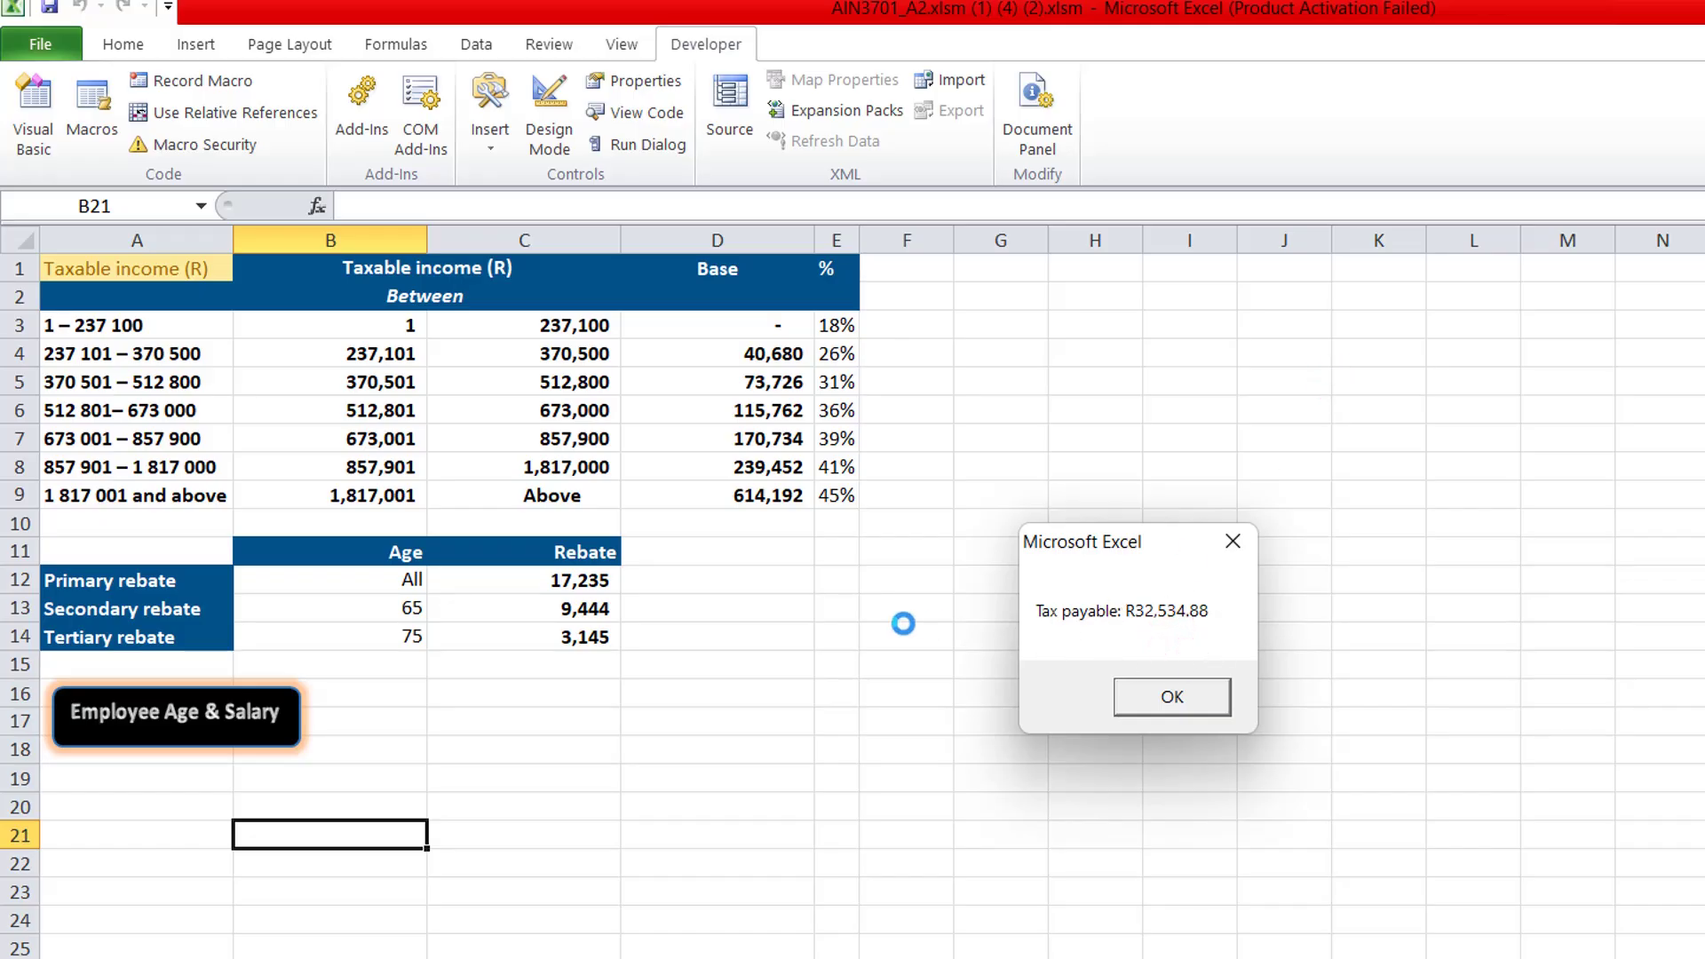
left_click(1153, 701)
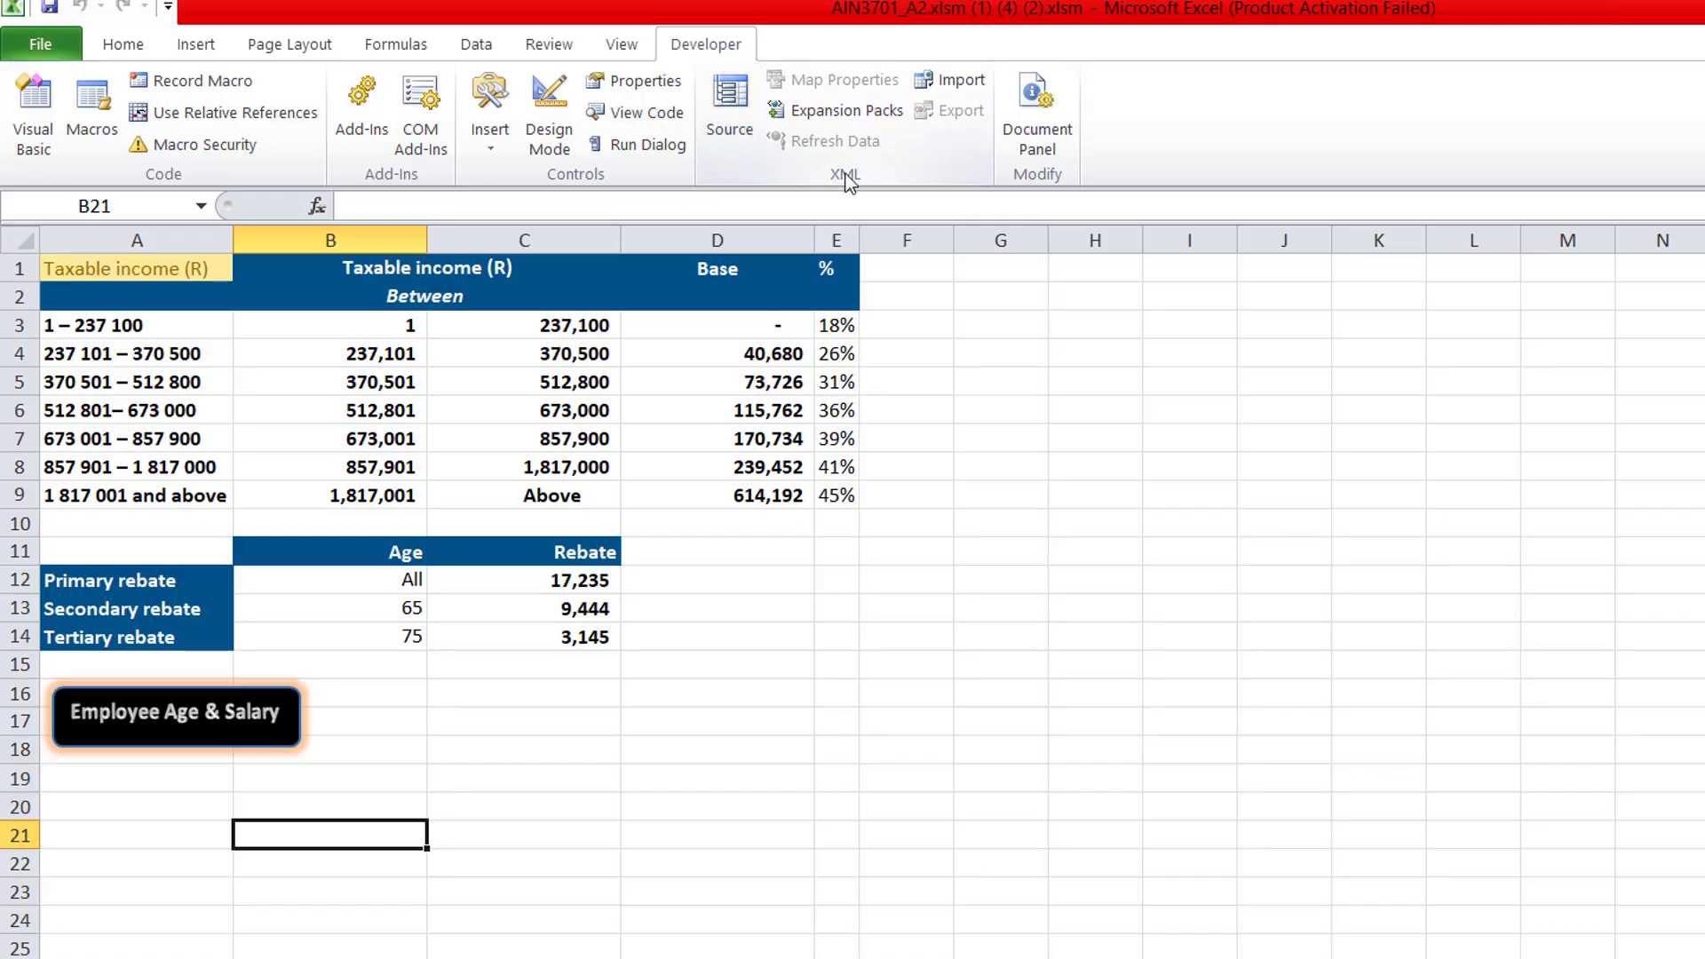
Untick Developer under Customize the Ribbon and apply the change.
right_click(504, 169)
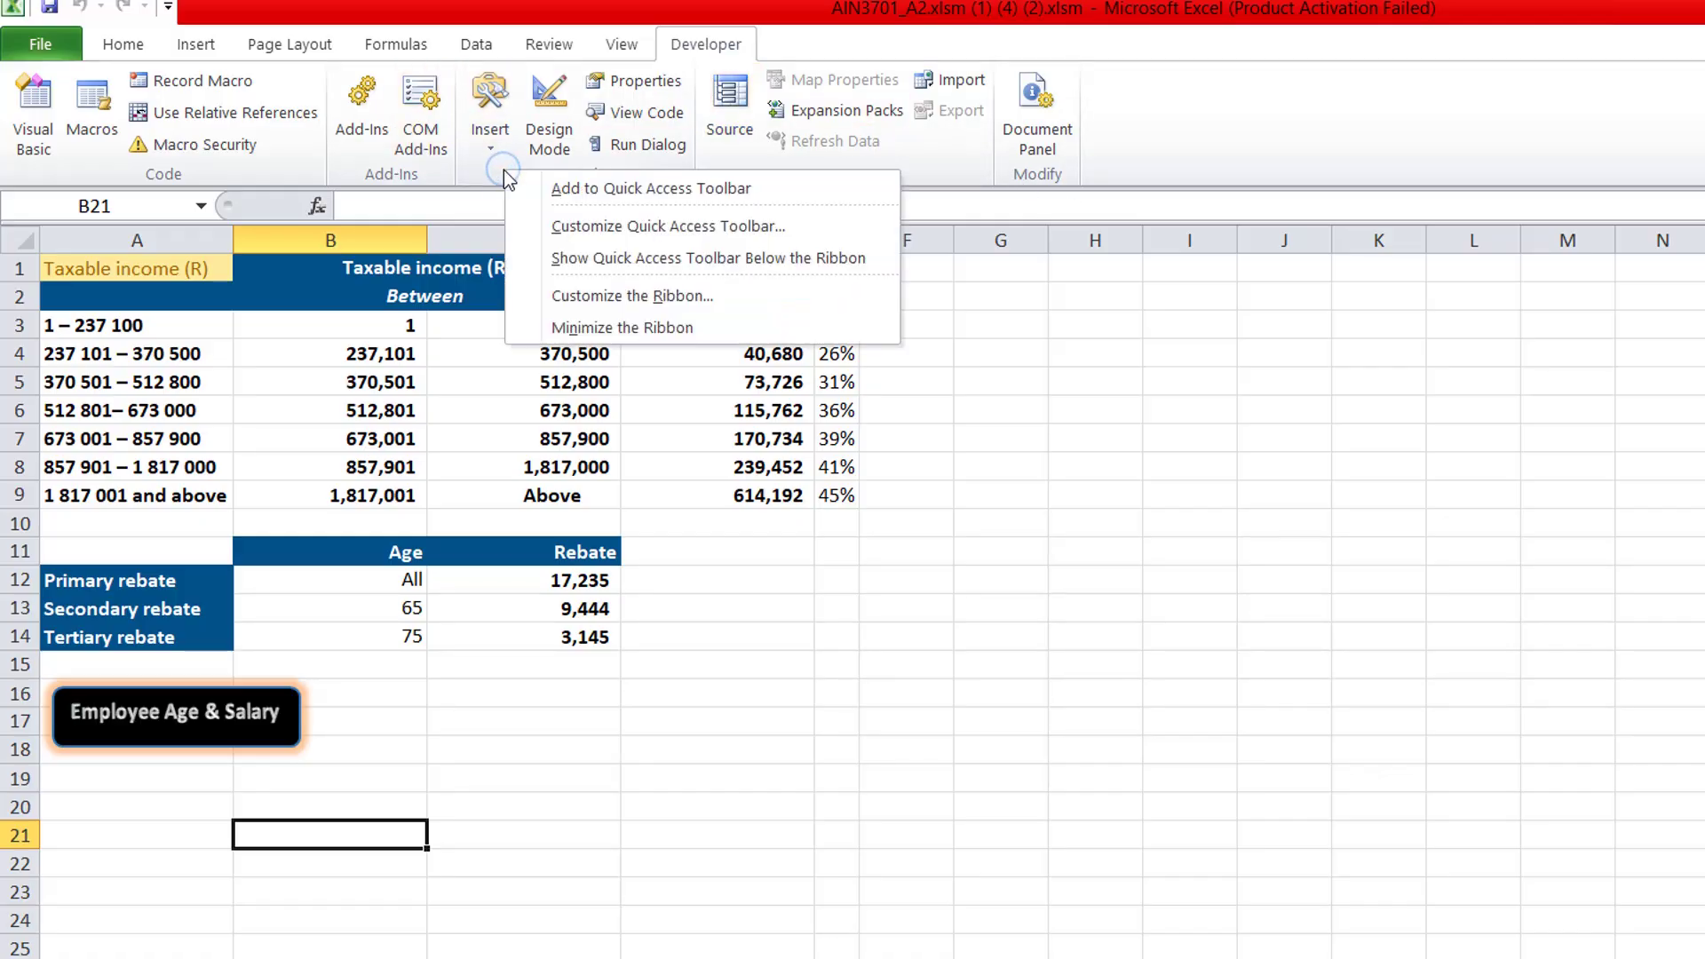
left_click(625, 291)
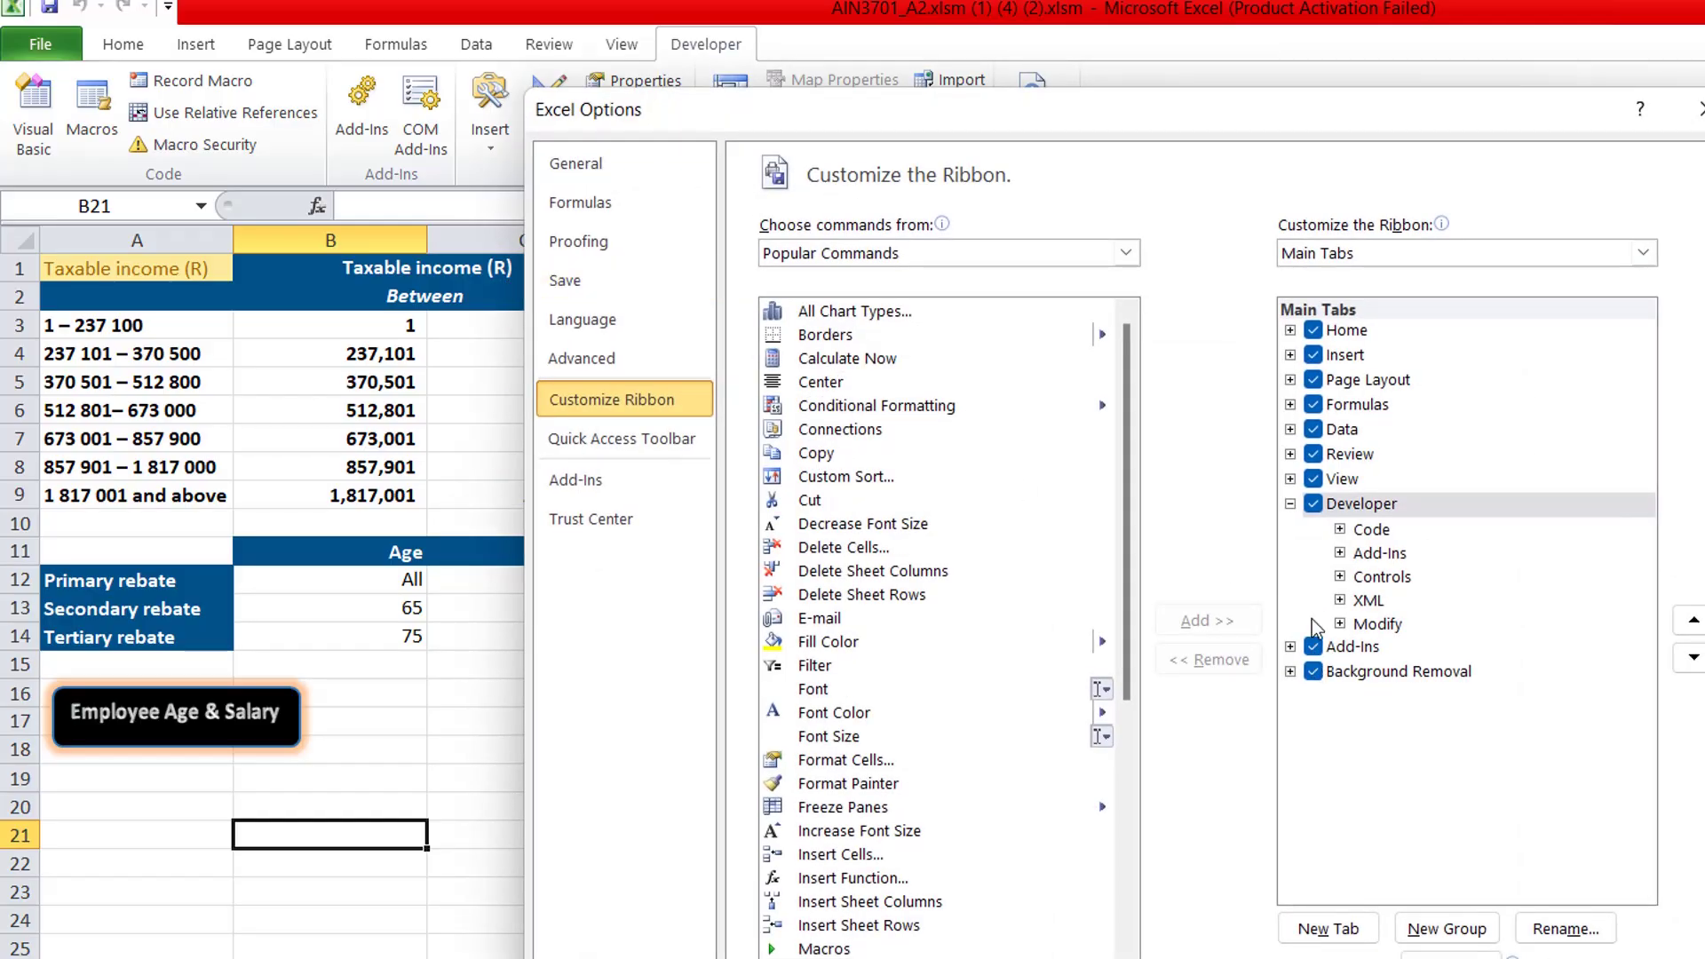
left_click(1313, 505)
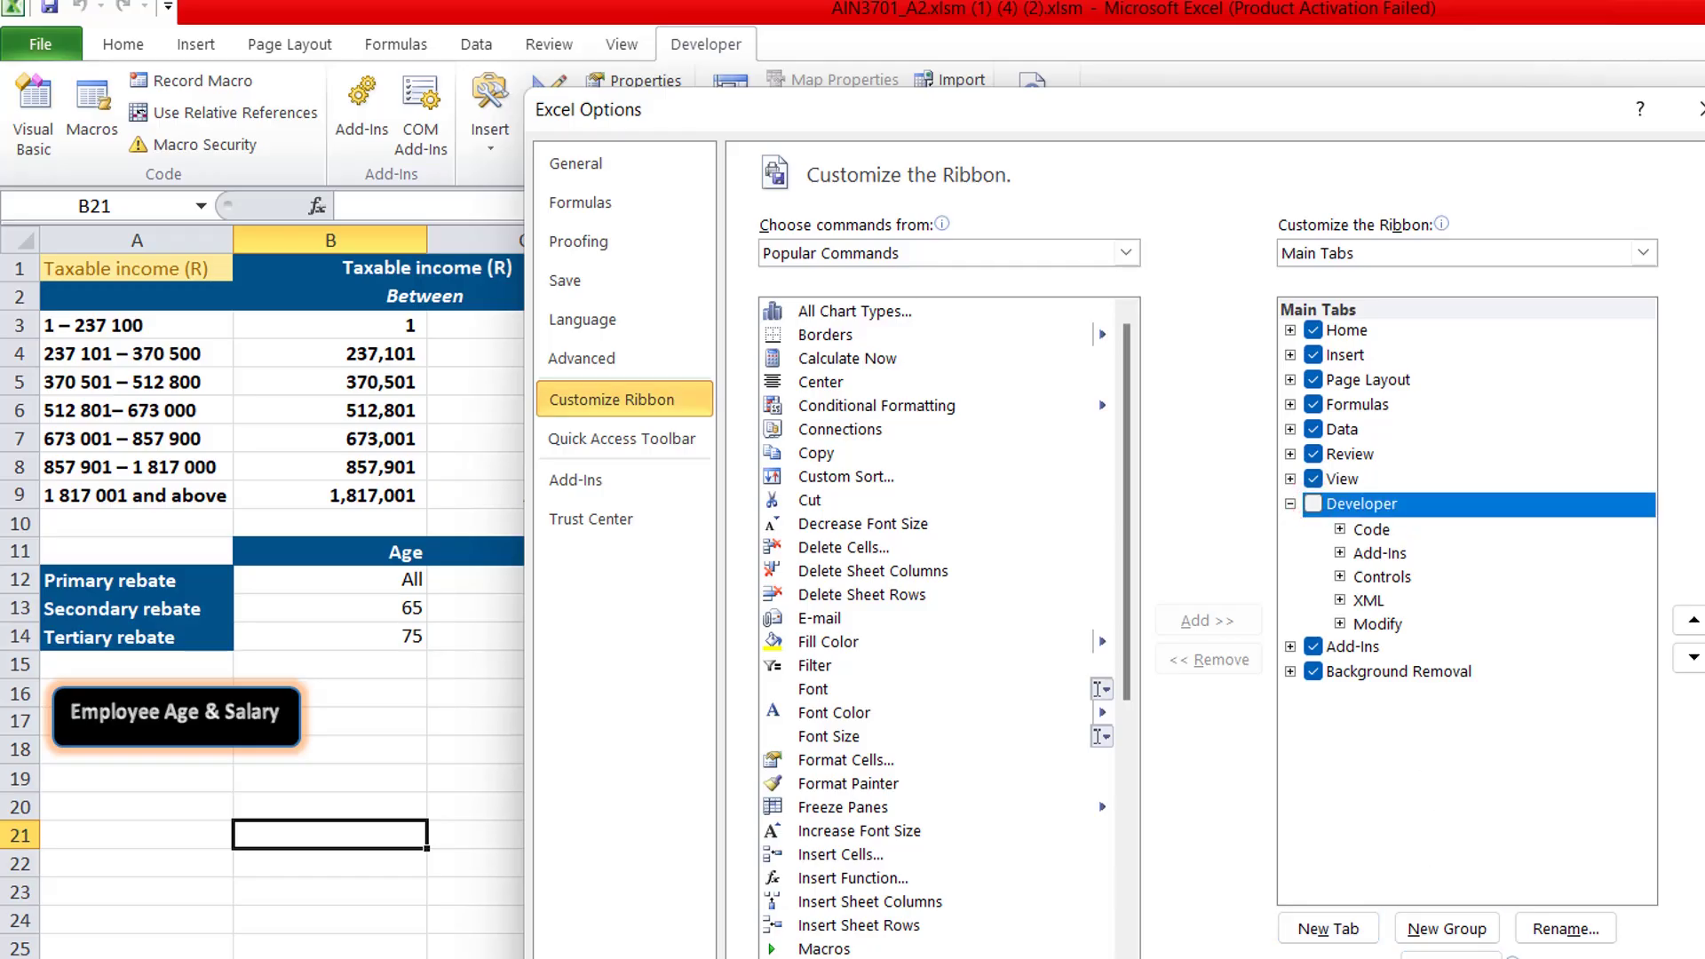
key("Return")
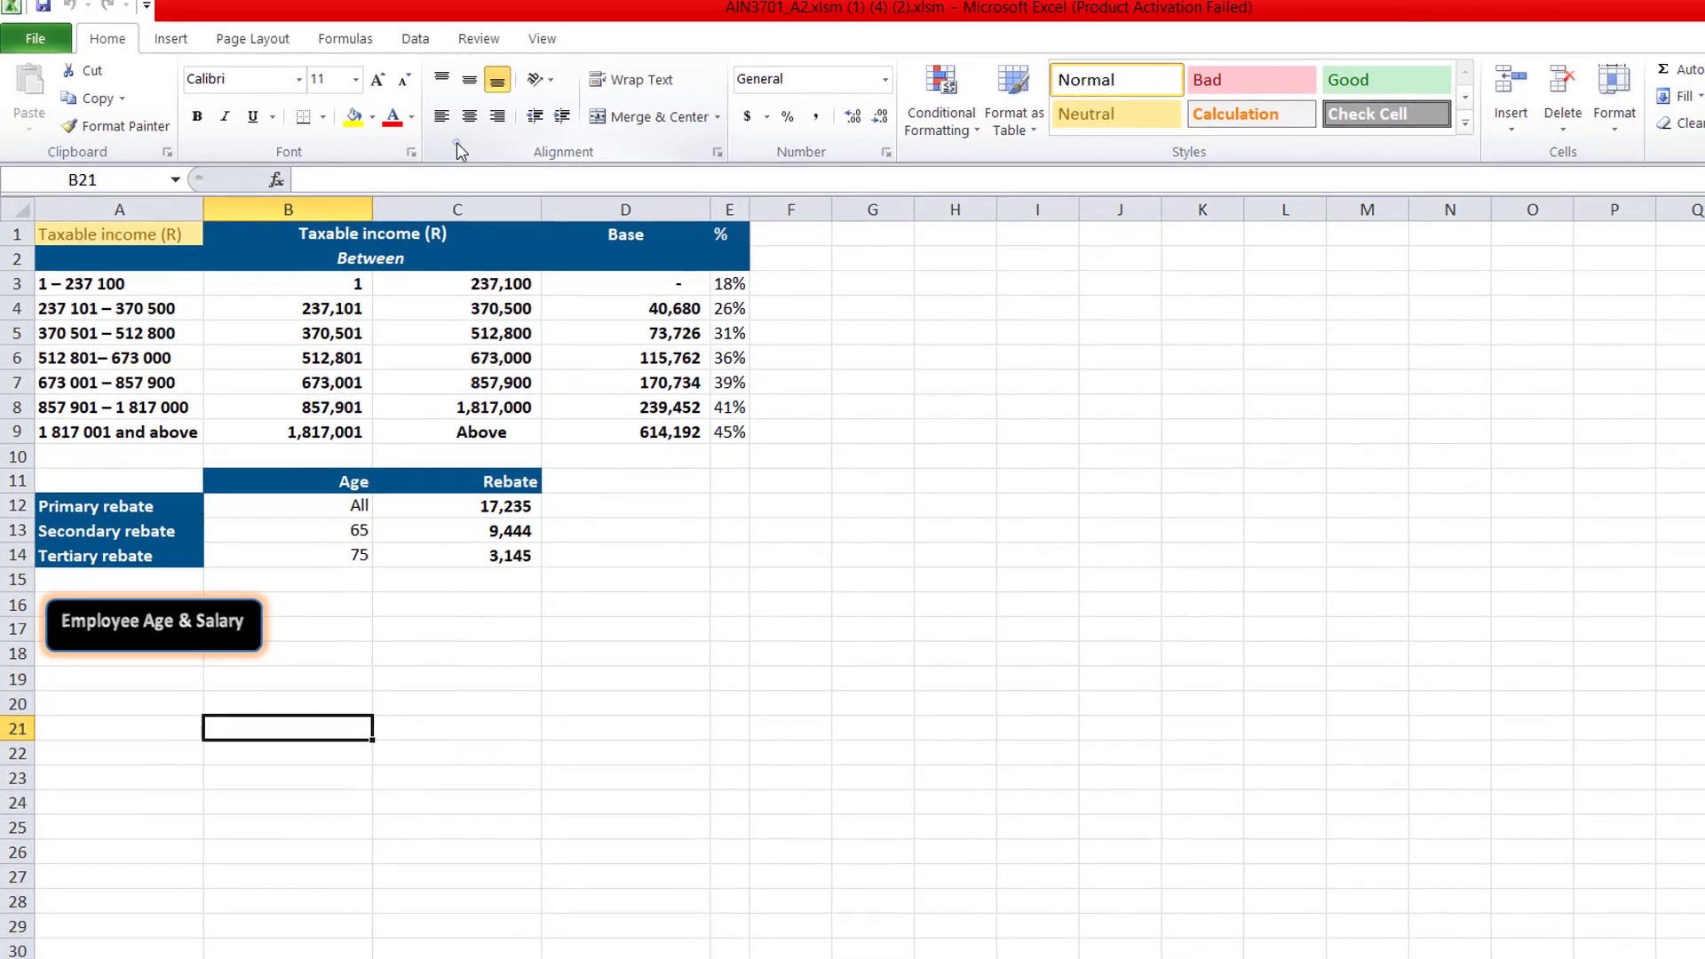
Re-enable the Developer tab in the ribbon's Main Tabs list and confirm.
right_click(524, 163)
key("Escape")
right_click(480, 148)
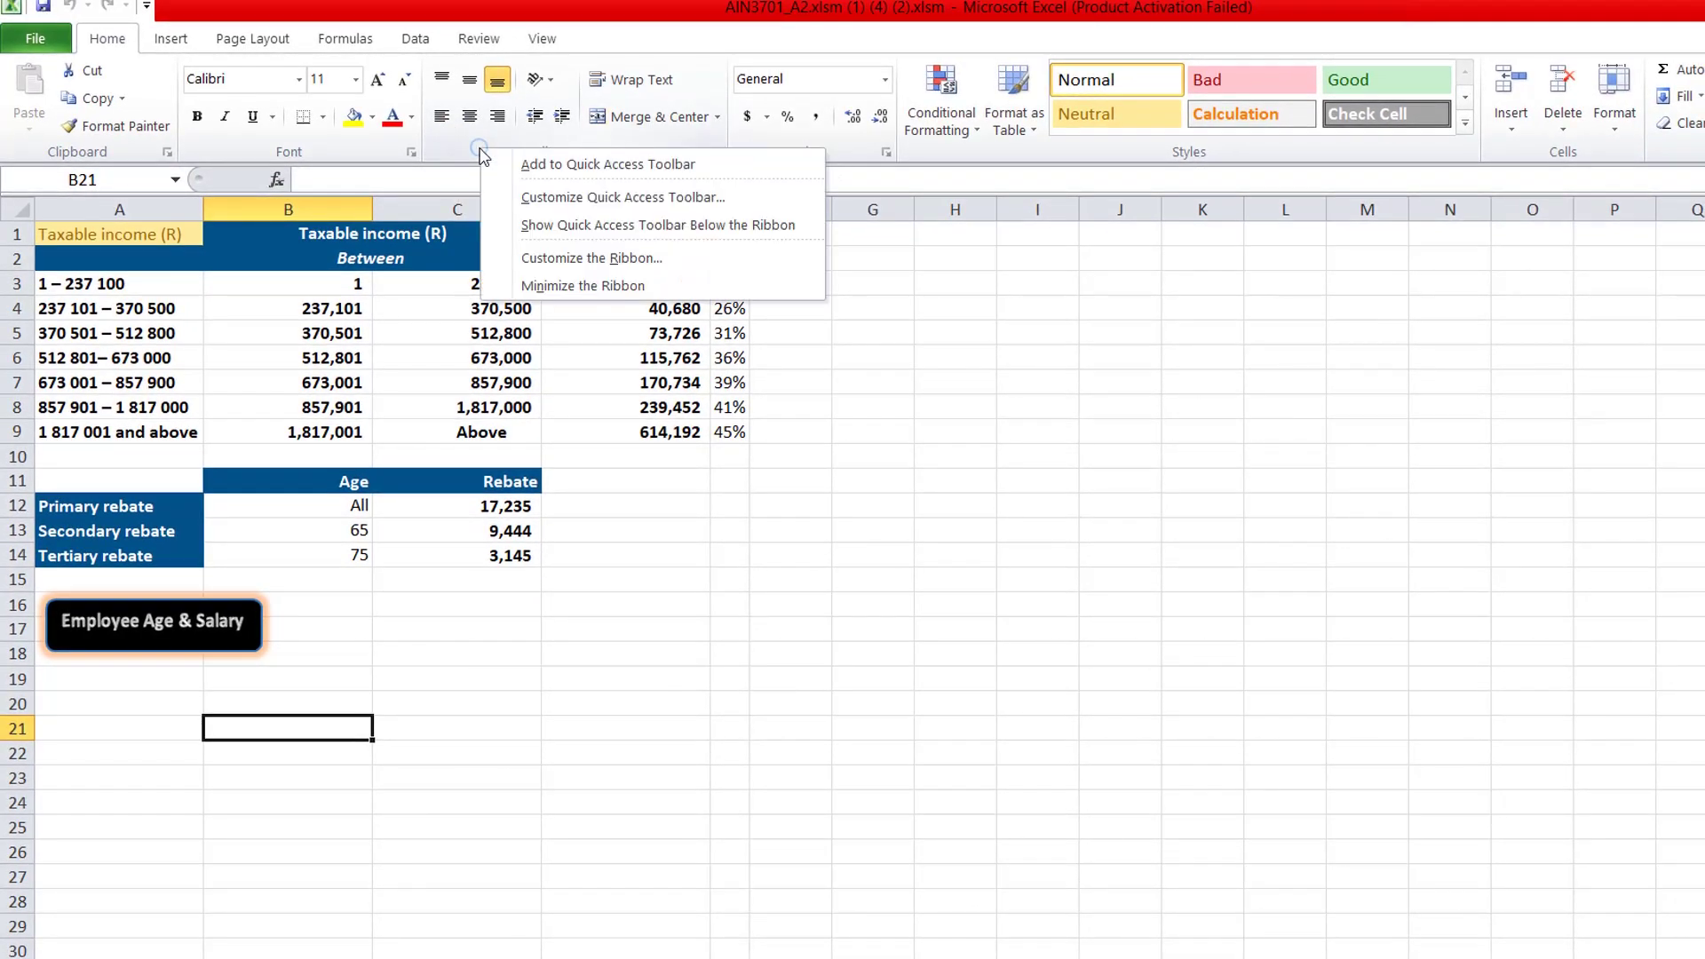
left_click(580, 259)
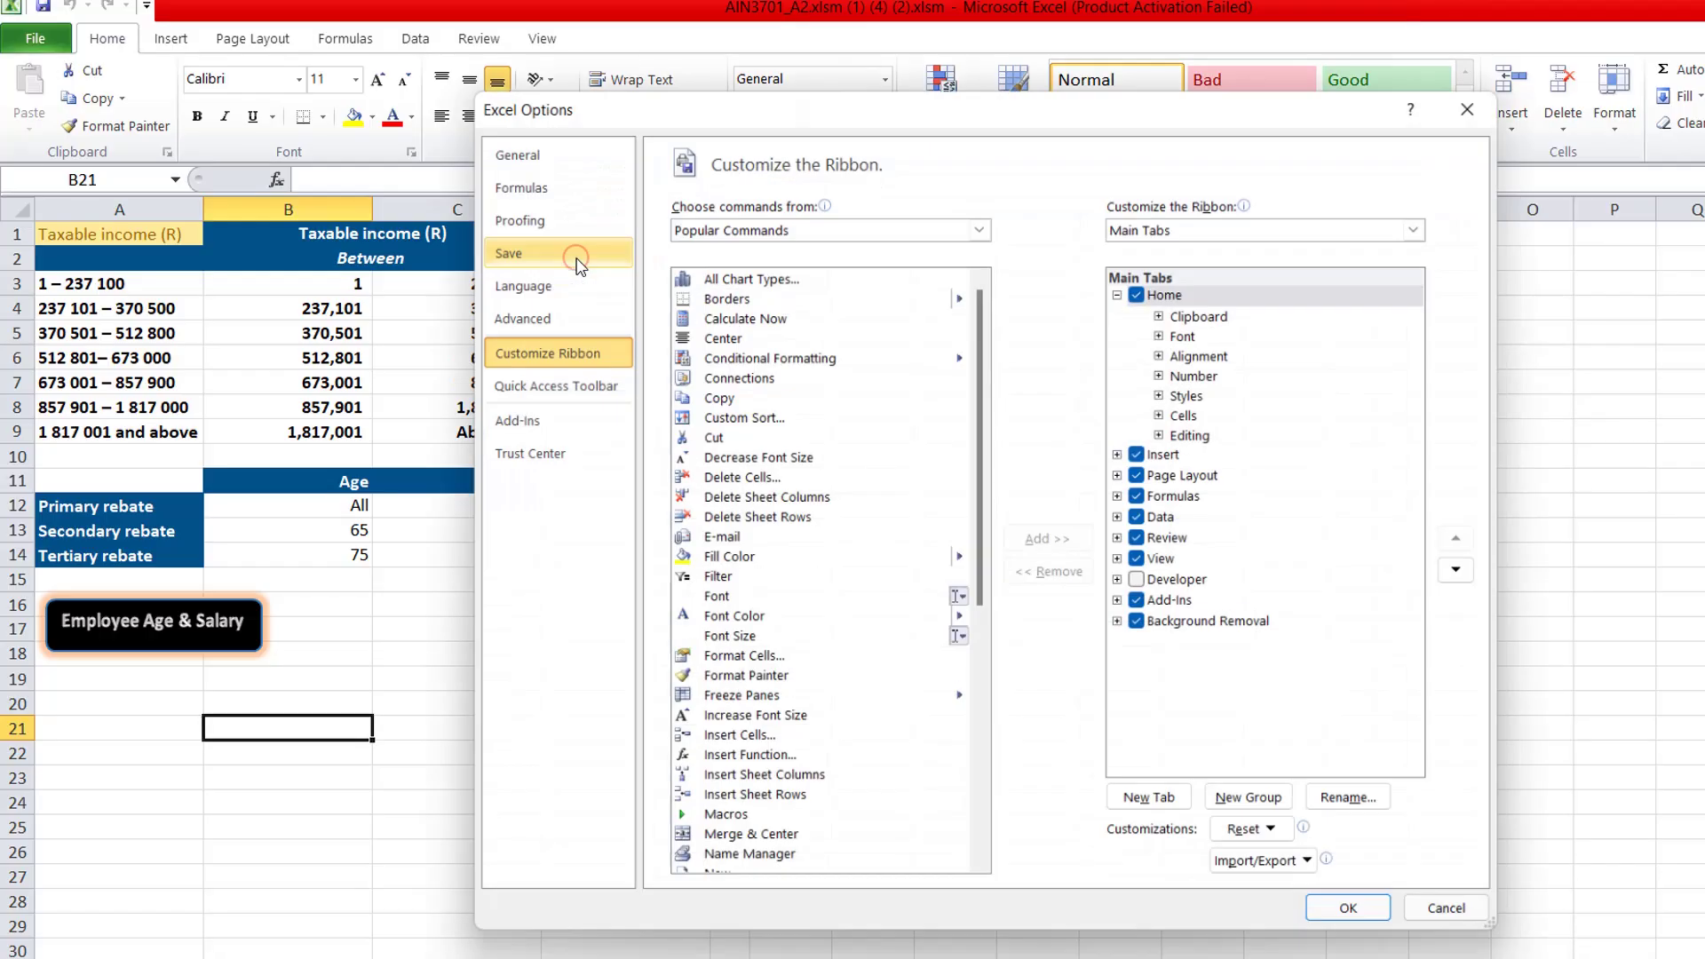
left_click(1146, 584)
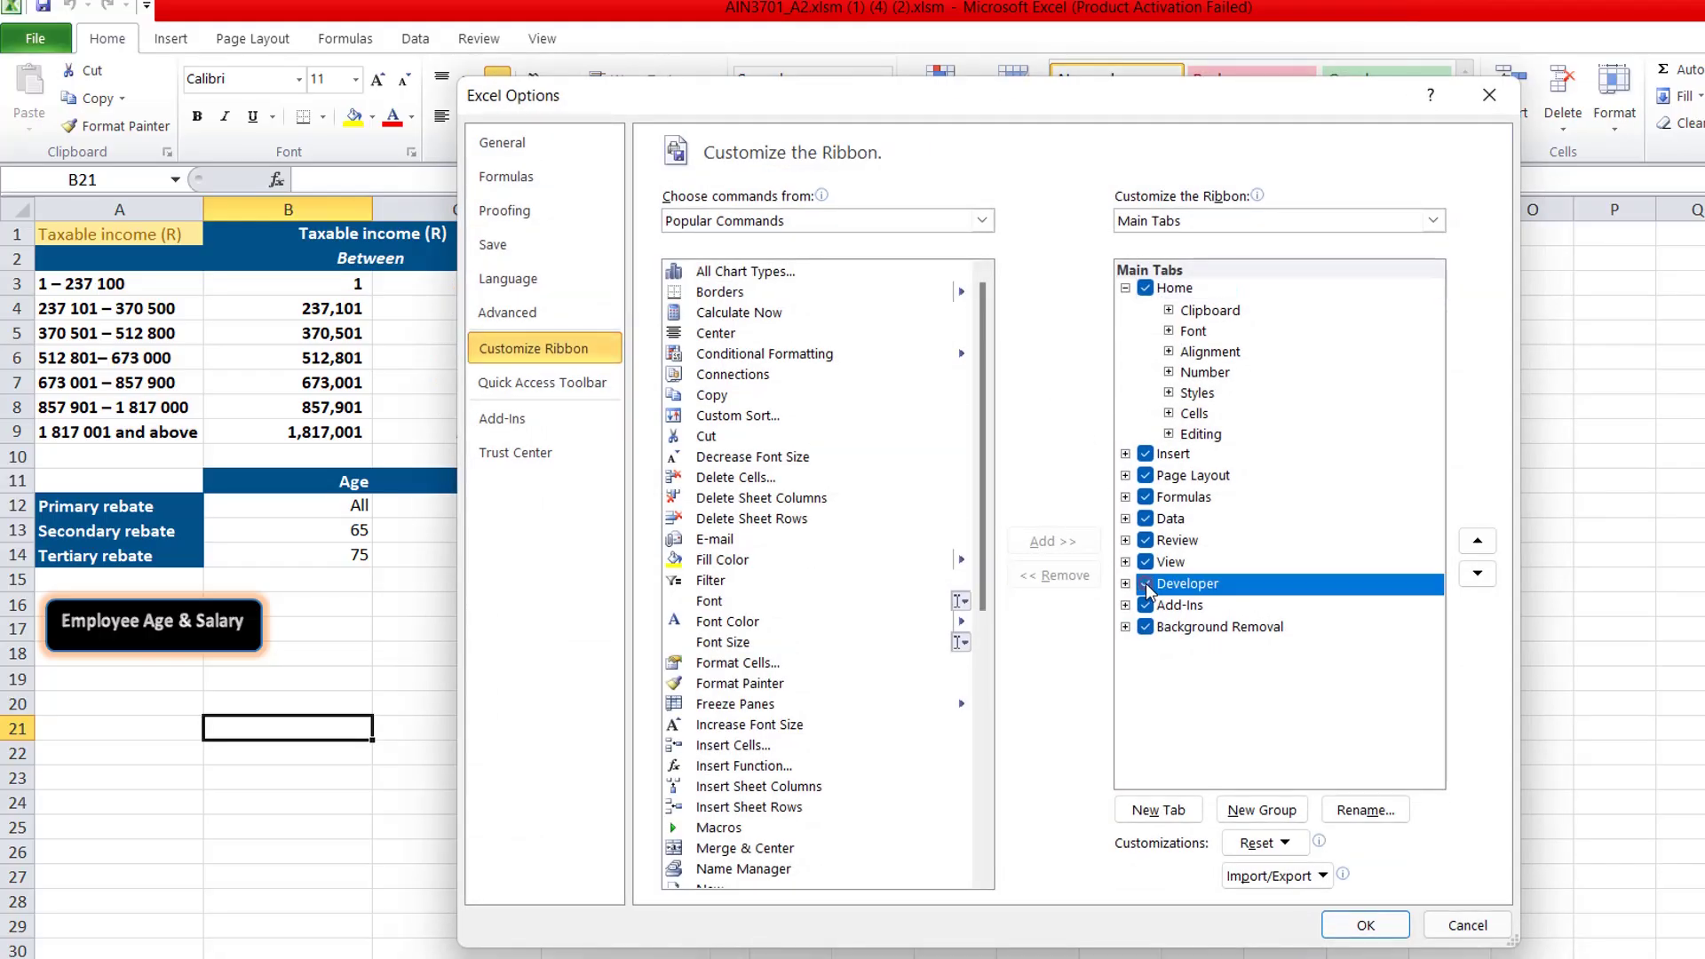
left_click(1359, 923)
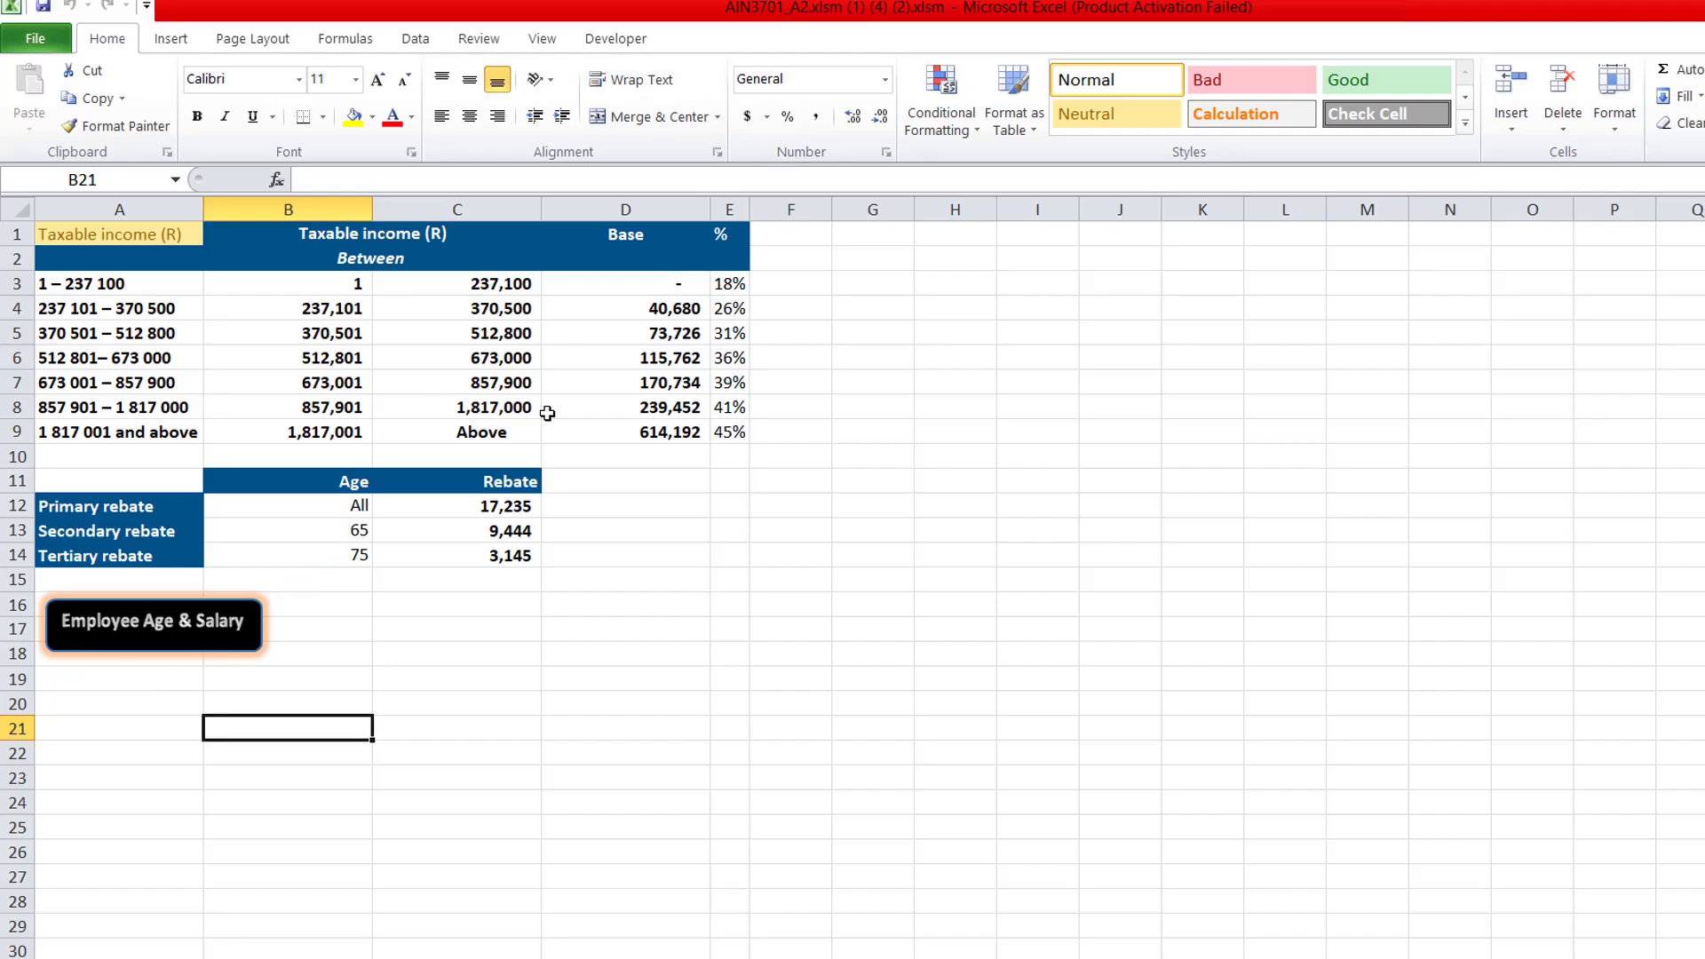
Show the Developer tab and preview its Insert form controls palette.
left_click(622, 44)
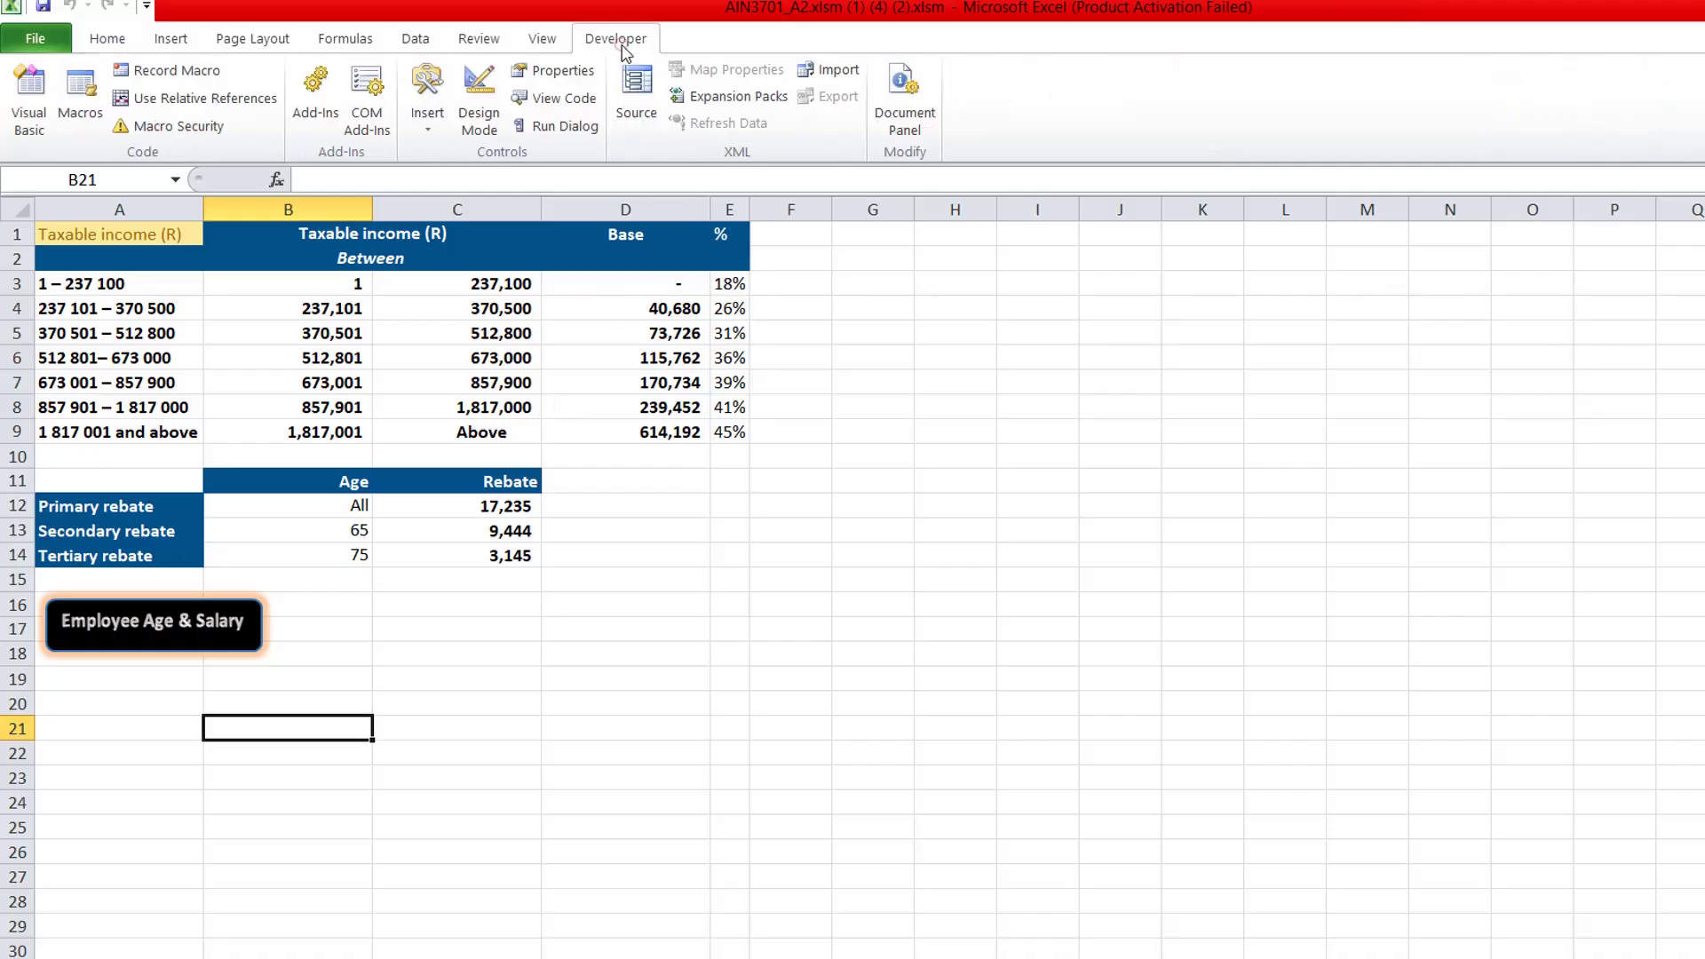
left_click(428, 116)
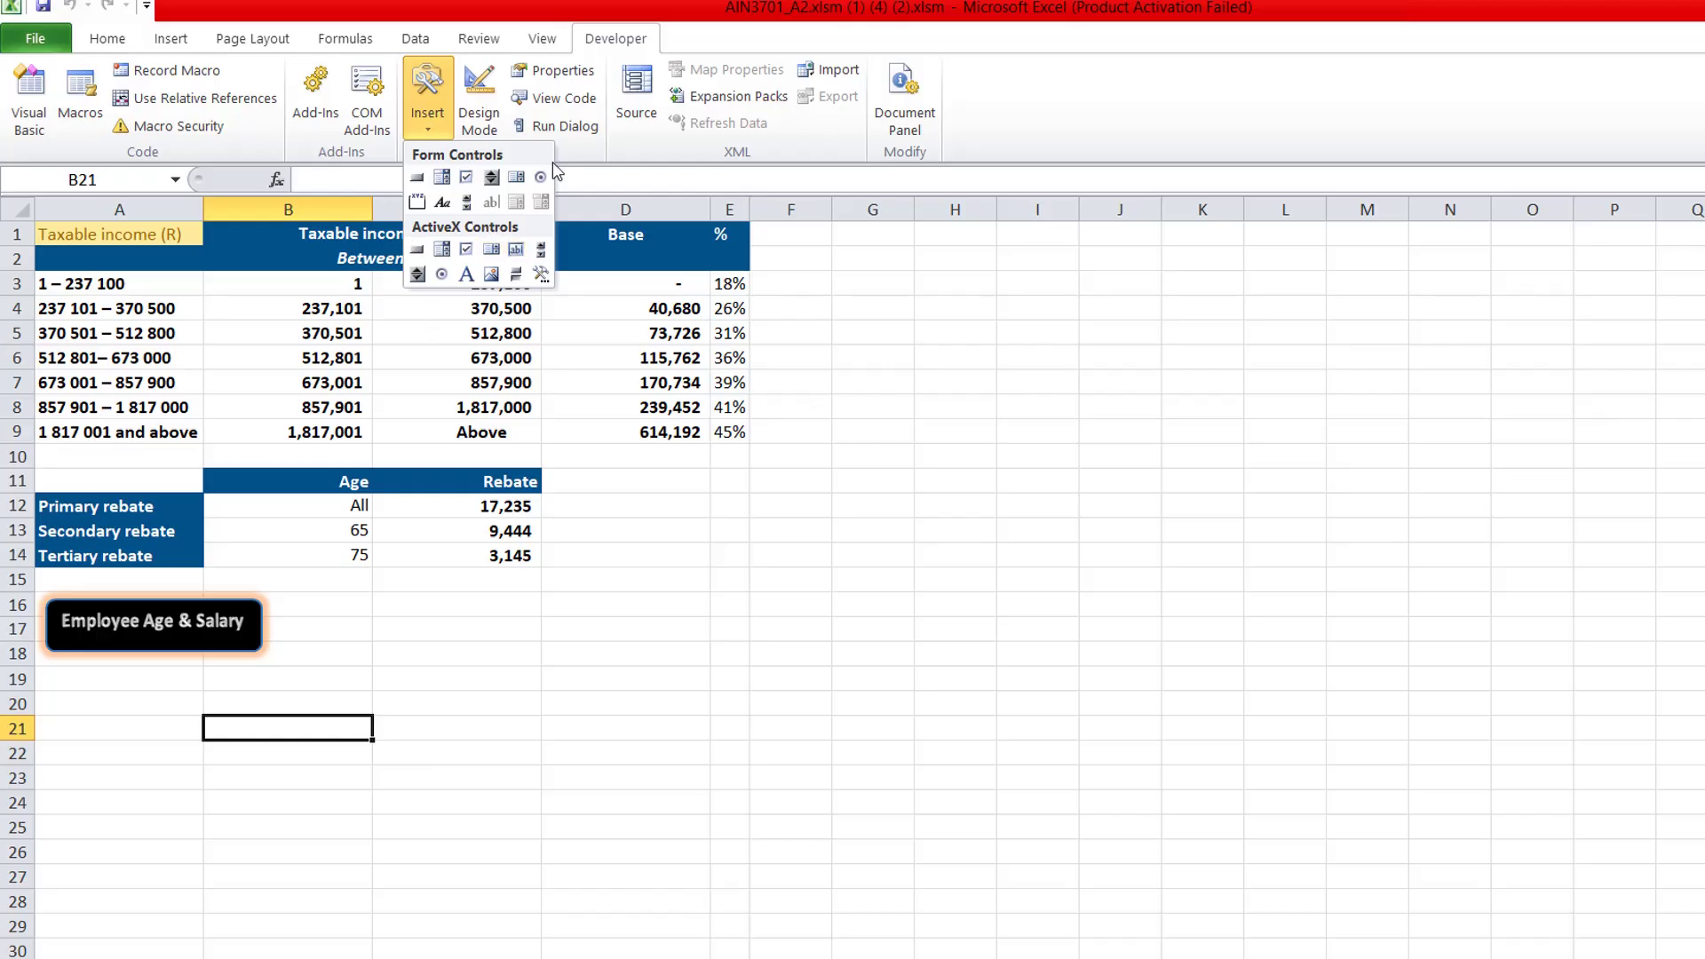
left_click(868, 294)
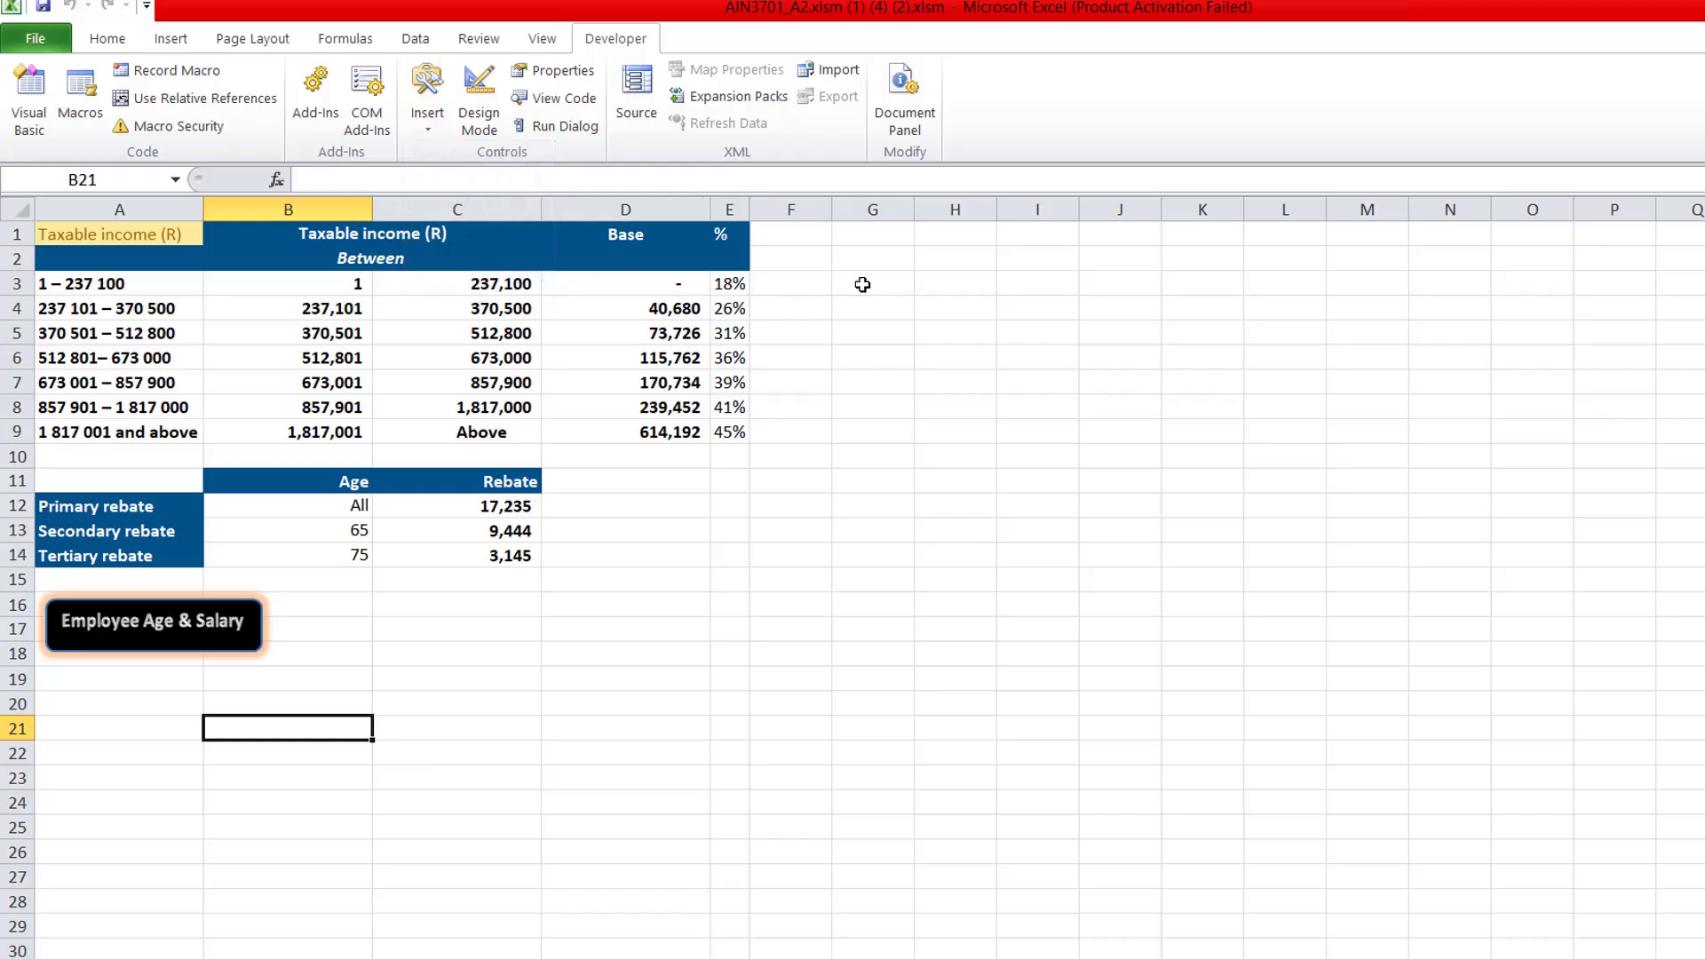
left_click(171, 38)
Draw a rectangle beside the Employee Age & Salary button and label it 'TAX PAYABLE'.
left_click(256, 86)
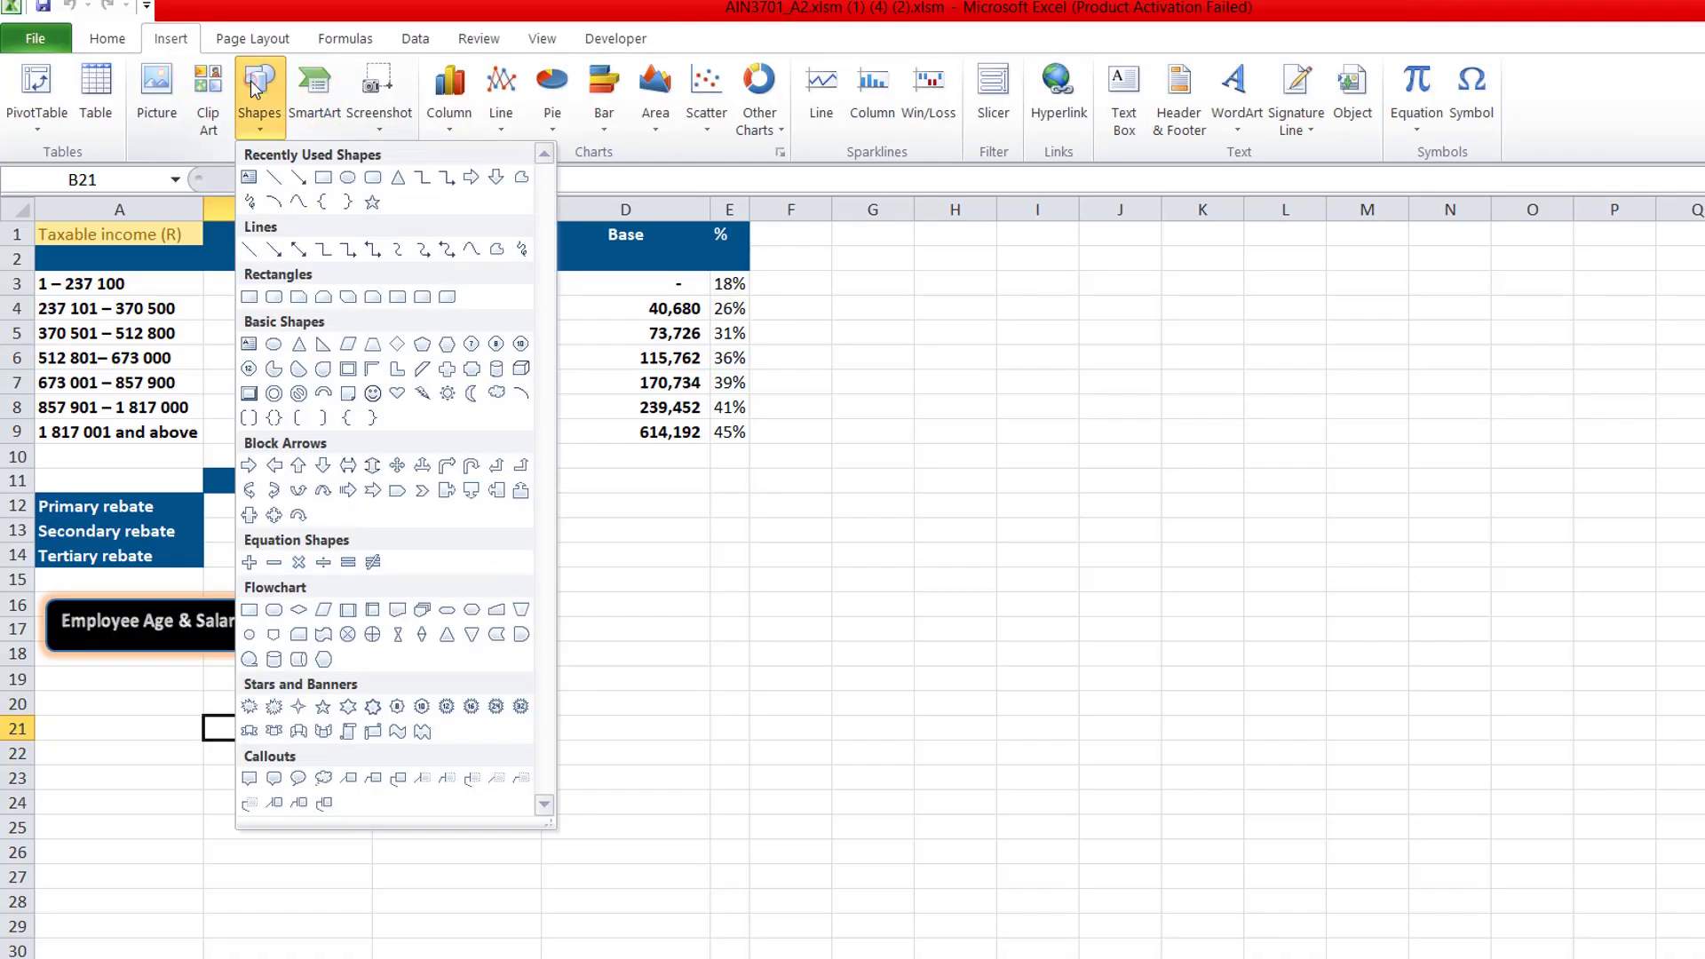
left_click(250, 298)
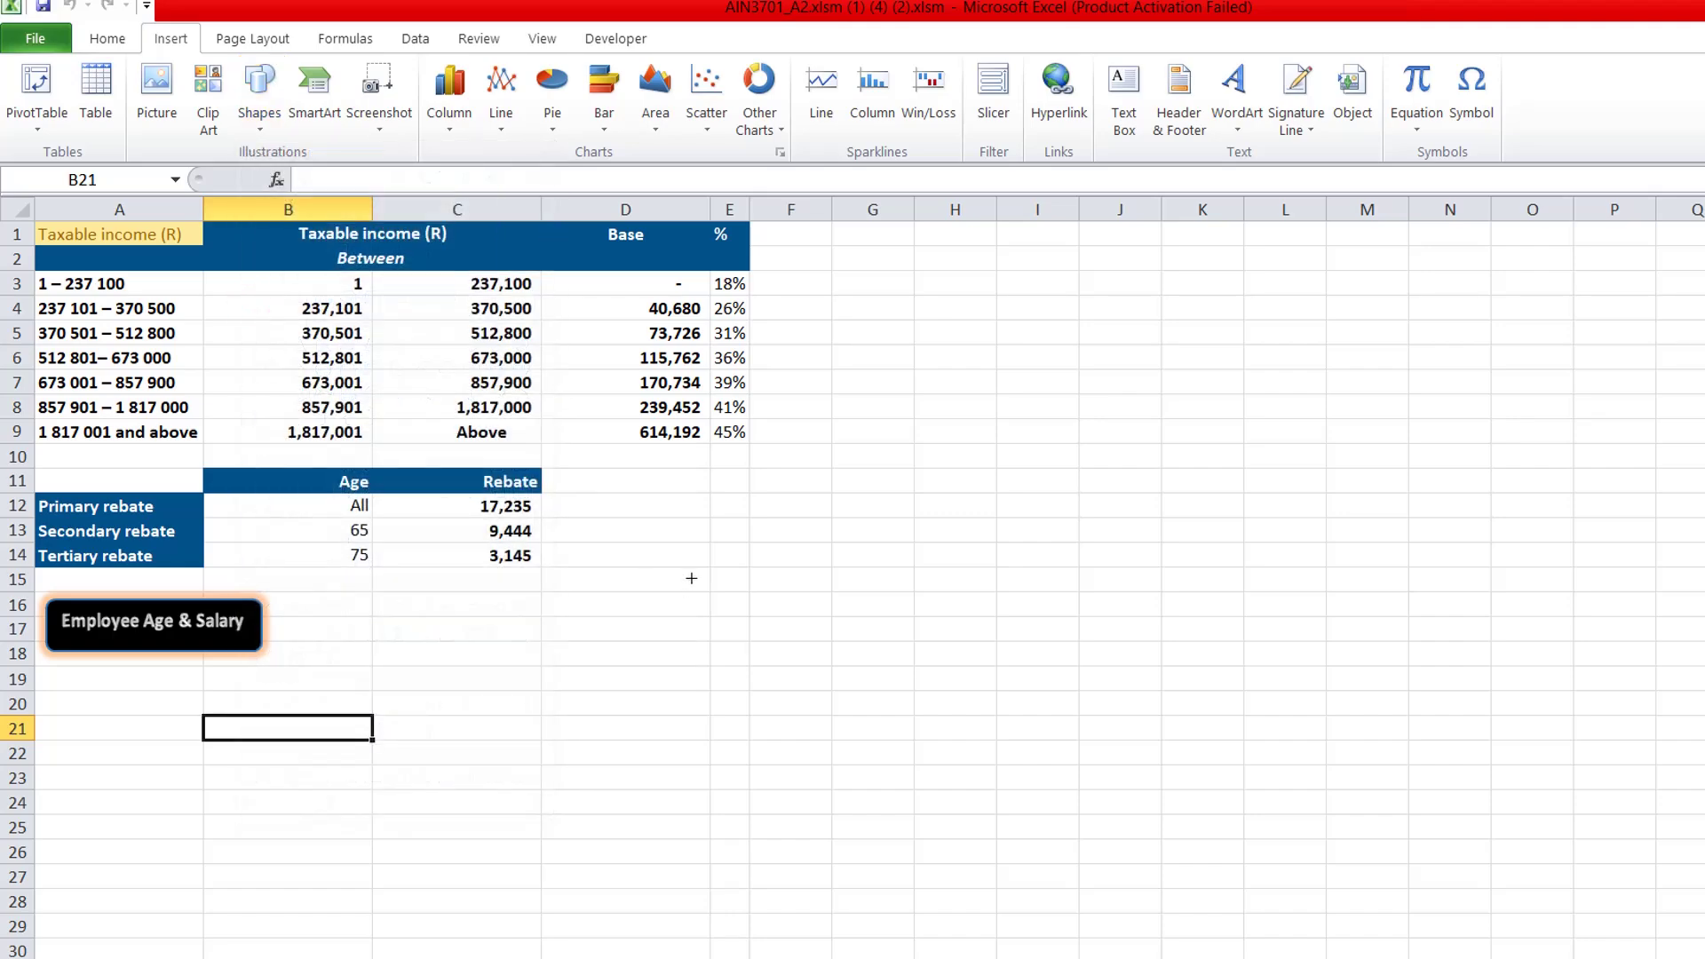
mouse_move(671, 593)
left_mouse_down()
mouse_move(735, 624)
mouse_move(829, 621)
mouse_move(845, 669)
mouse_move(858, 646)
left_mouse_up()
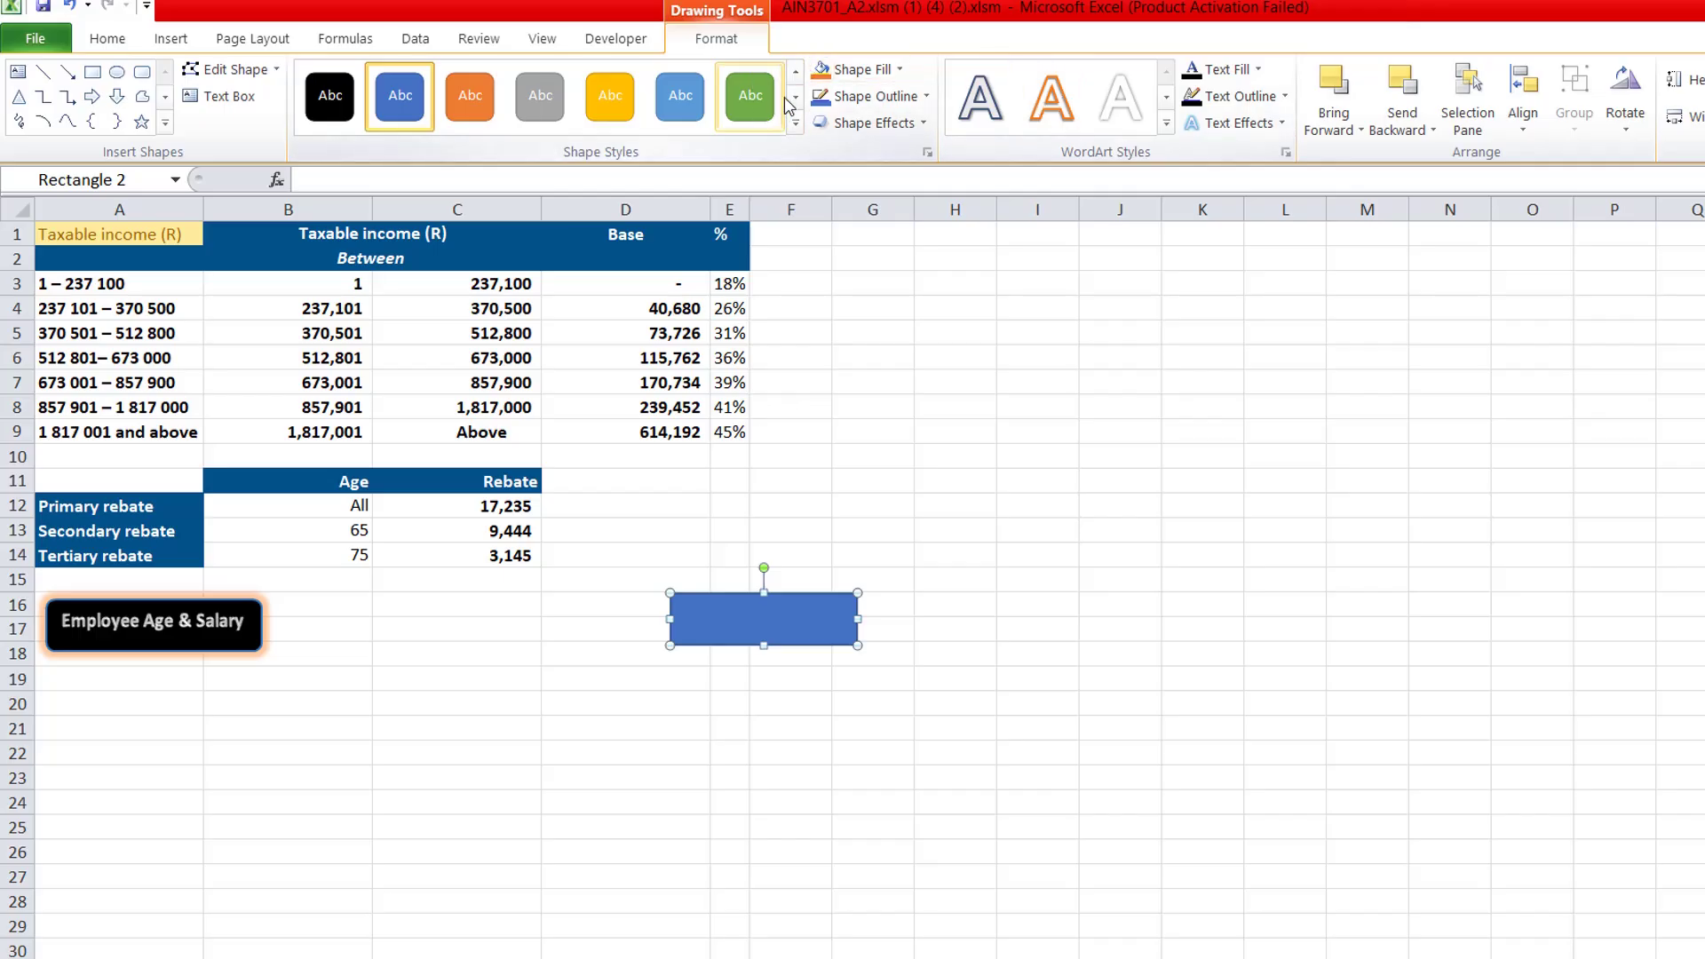
right_click(749, 616)
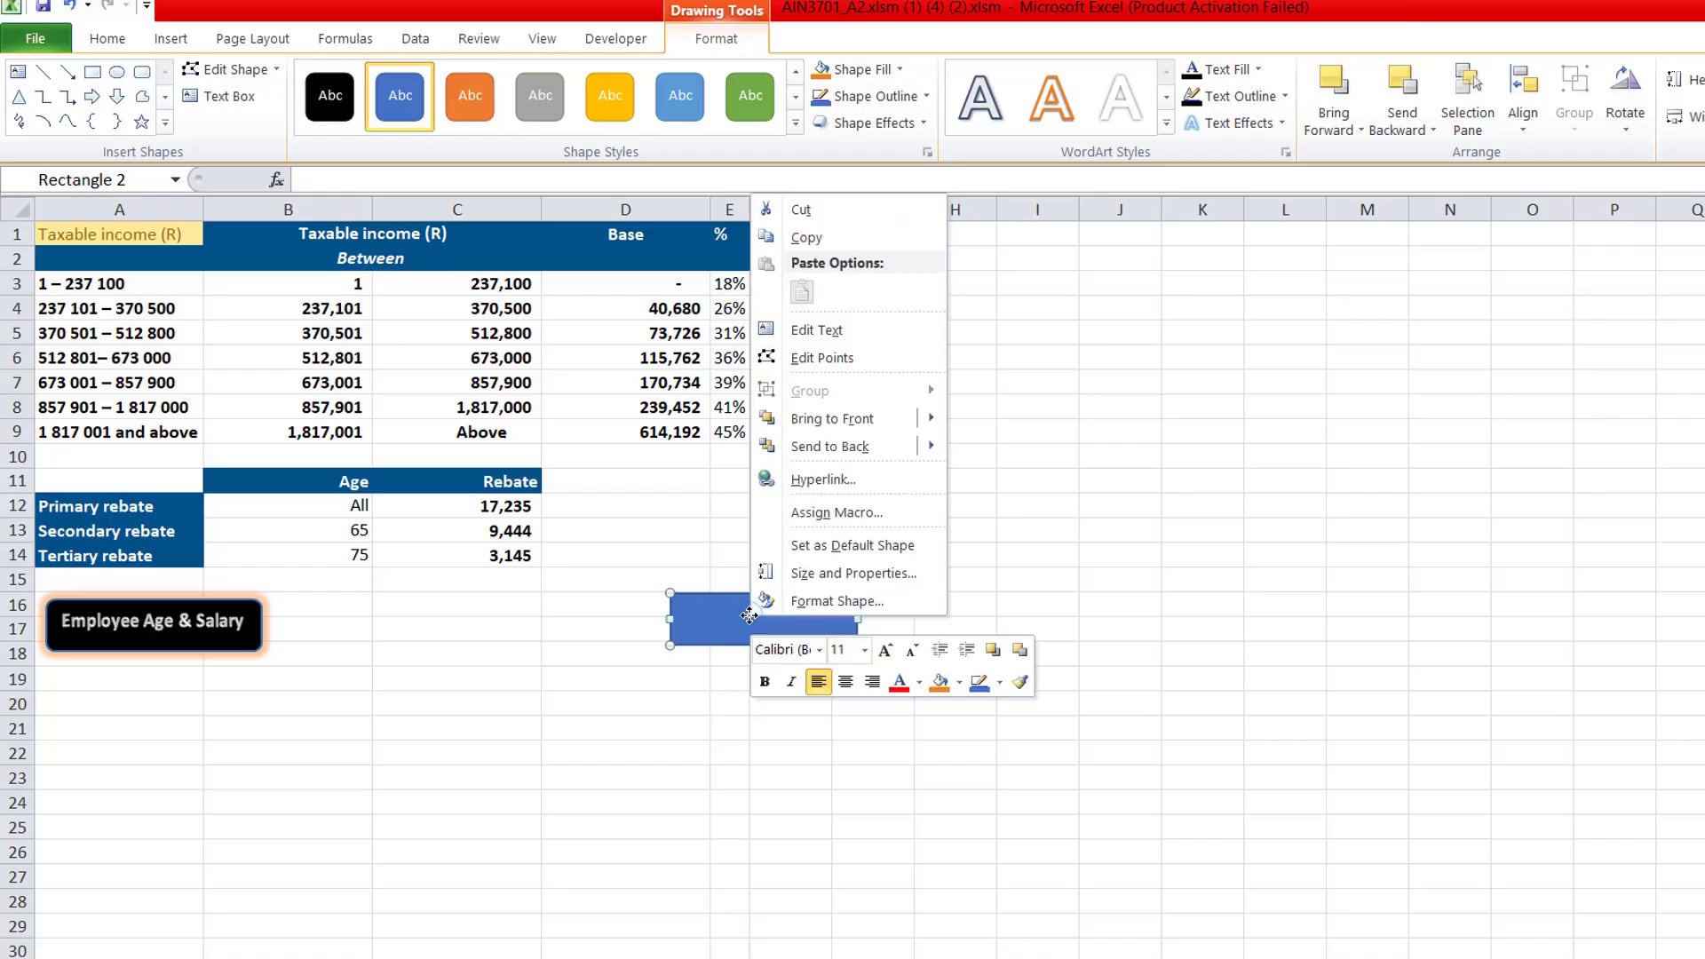
left_click(830, 333)
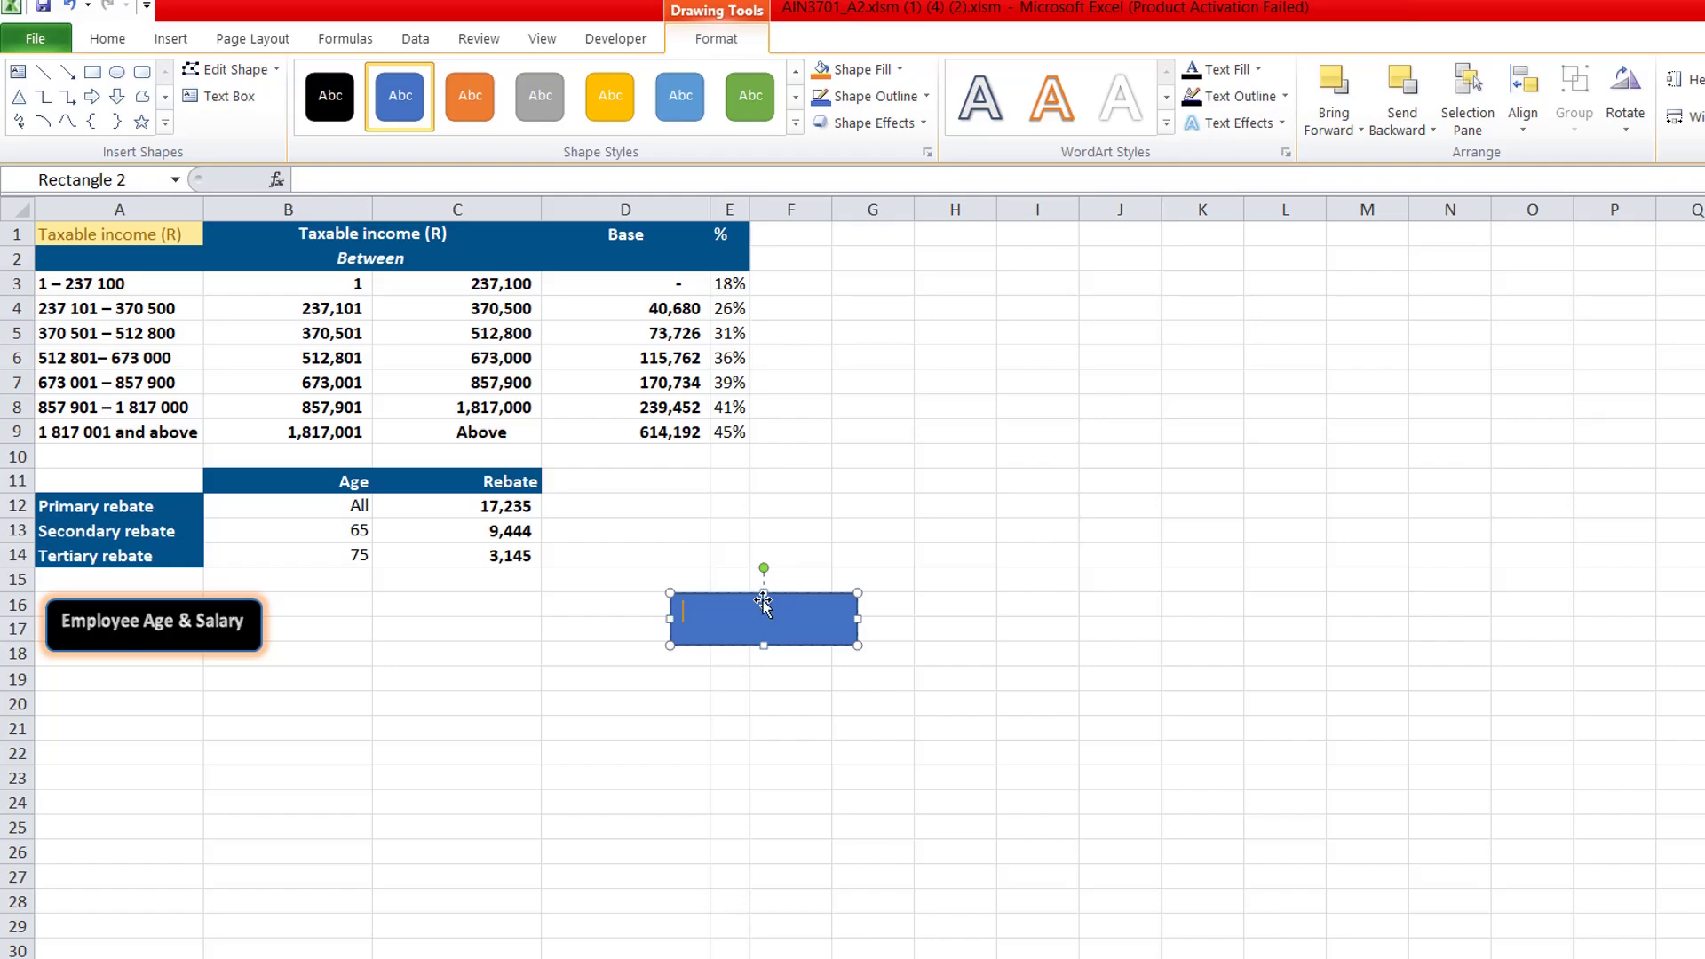
type("TAX PAYABLE")
Apply the green style from the Shape Styles gallery to the TAX PAYABLE rectangle.
left_click(868, 773)
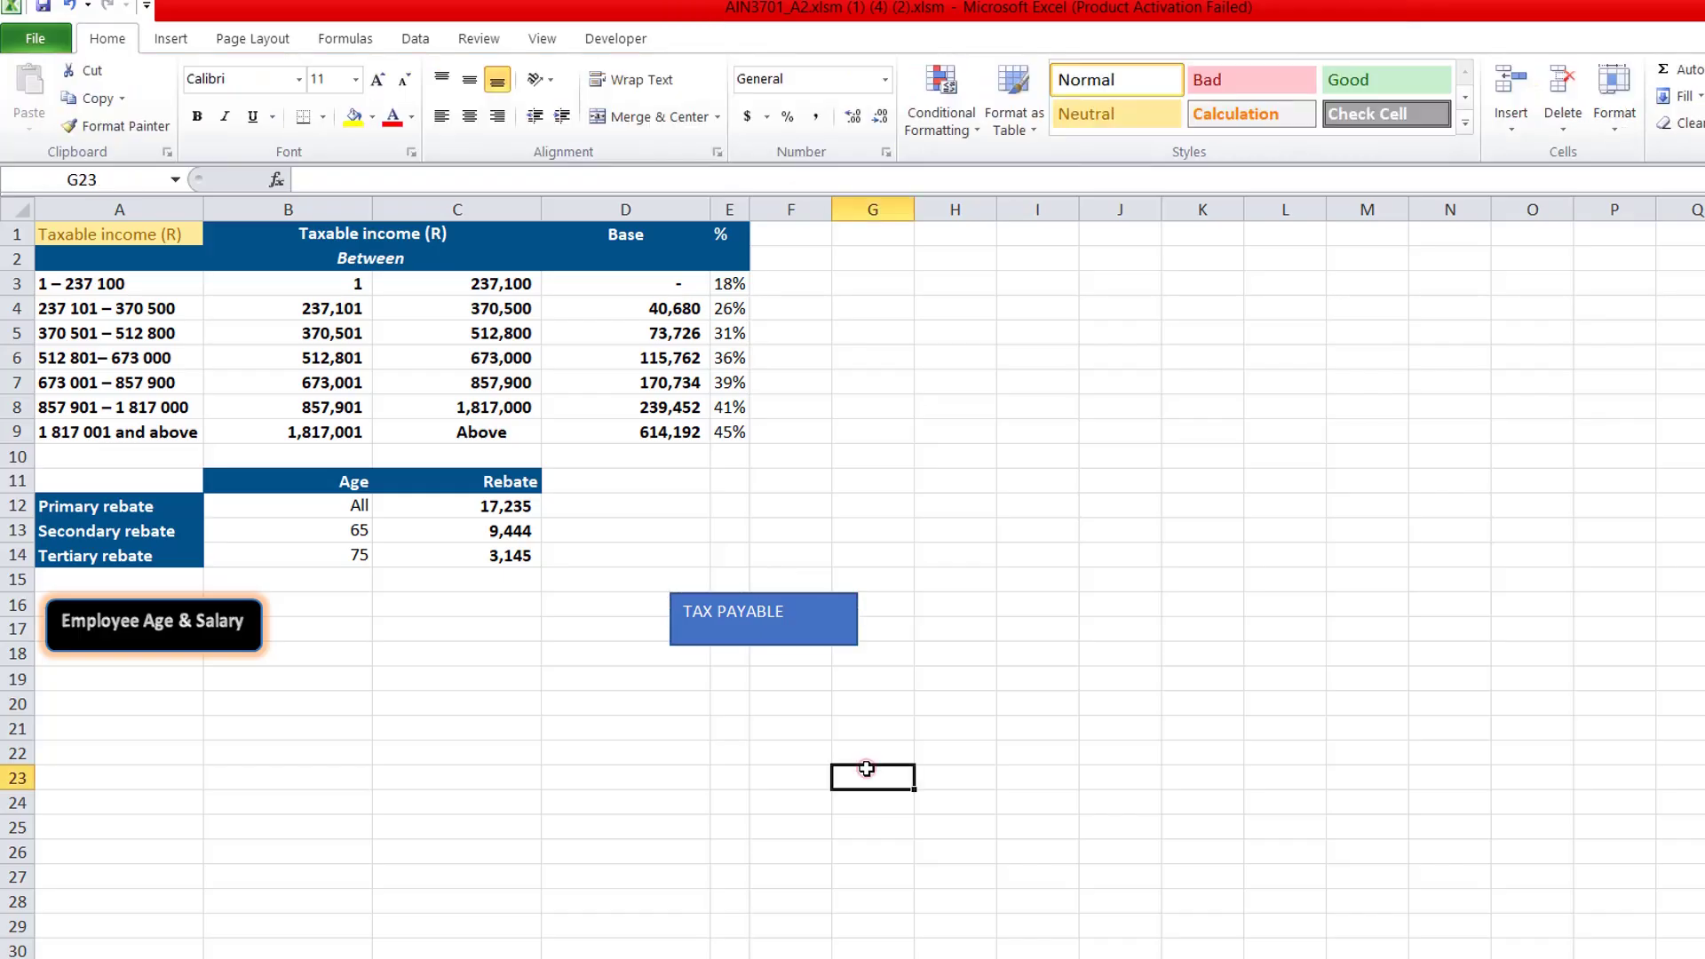
left_click(766, 617)
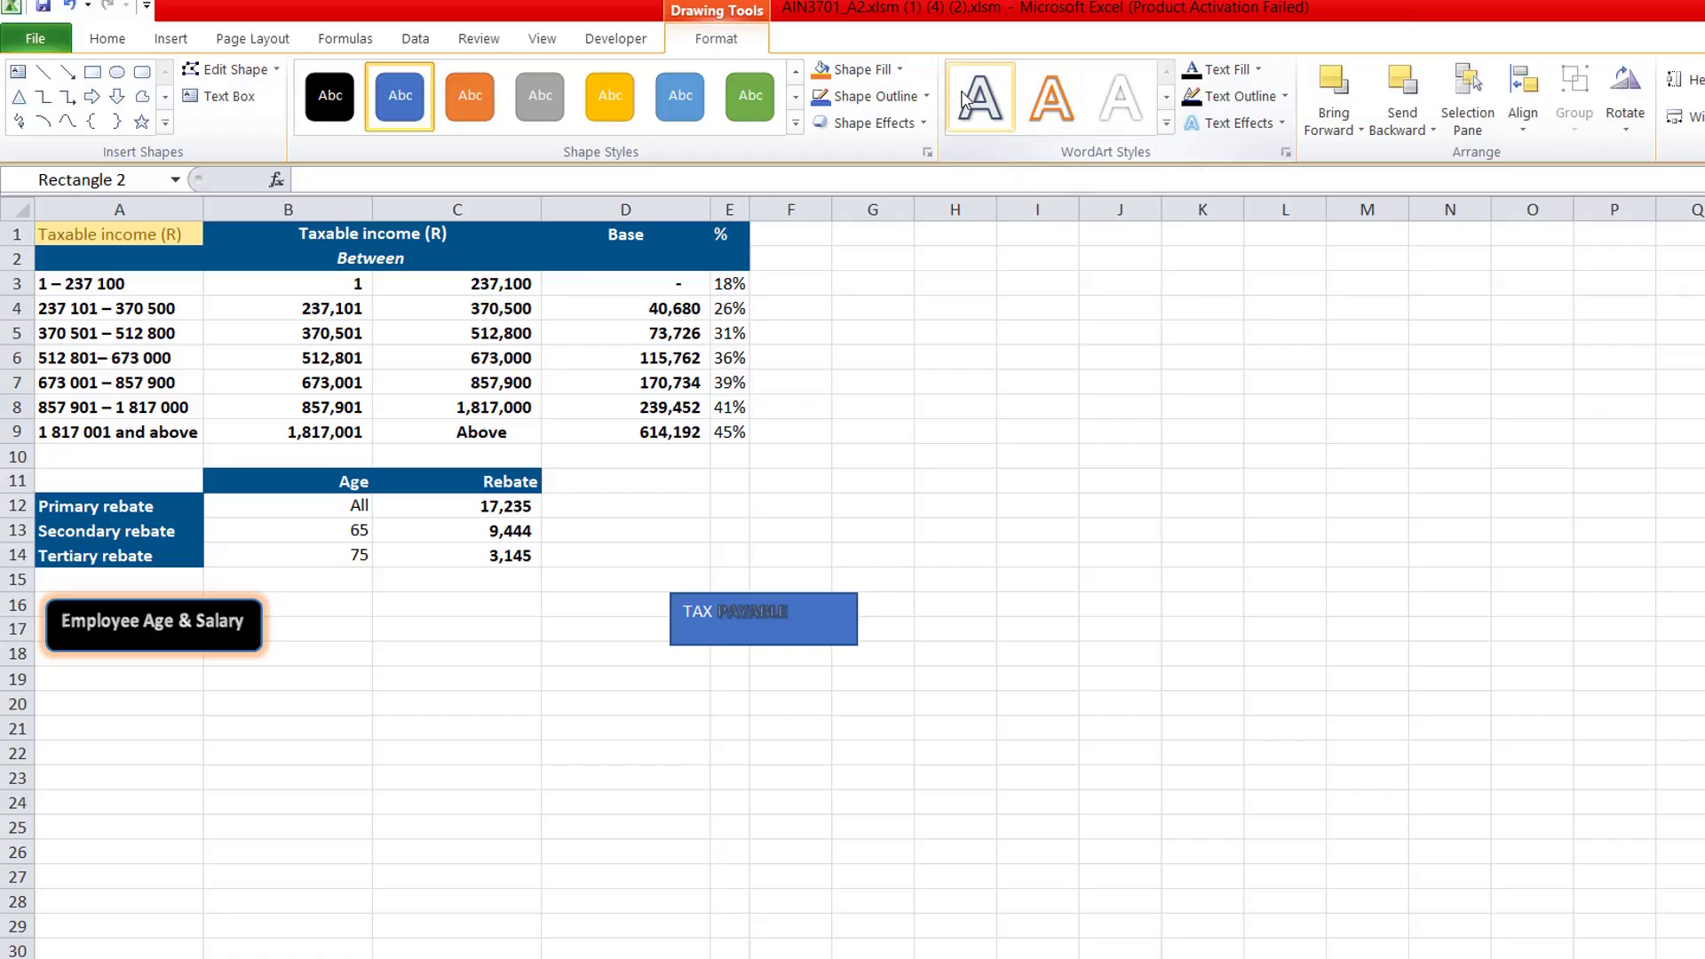
left_click(796, 123)
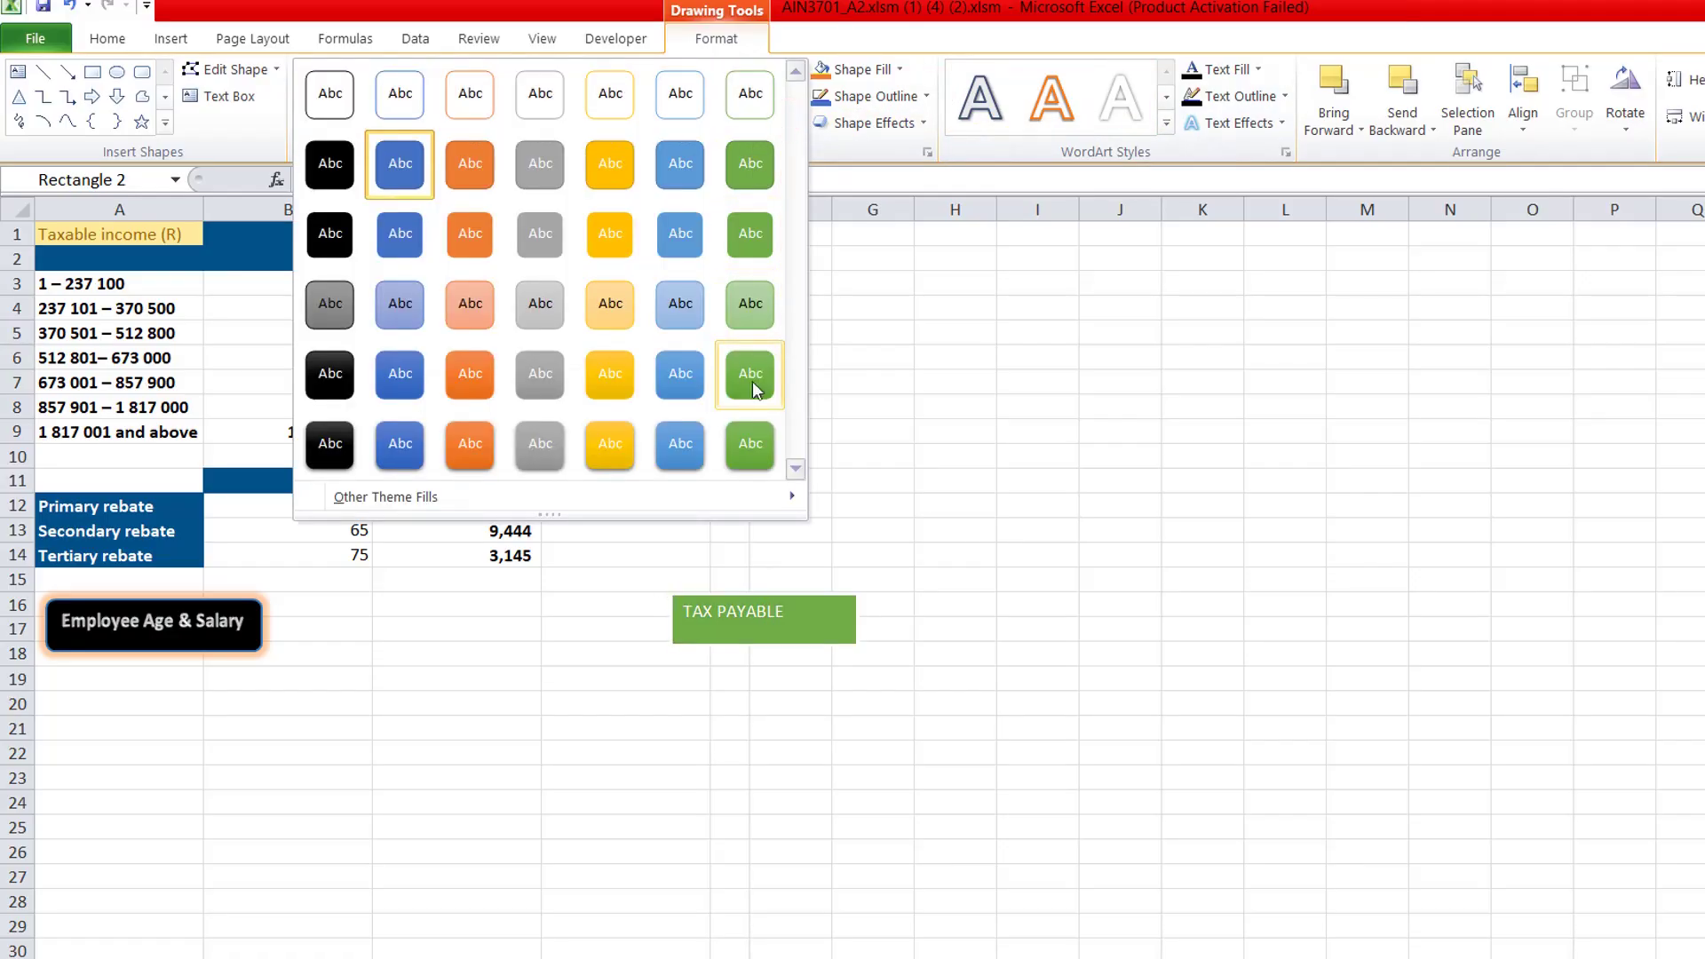
left_click(733, 446)
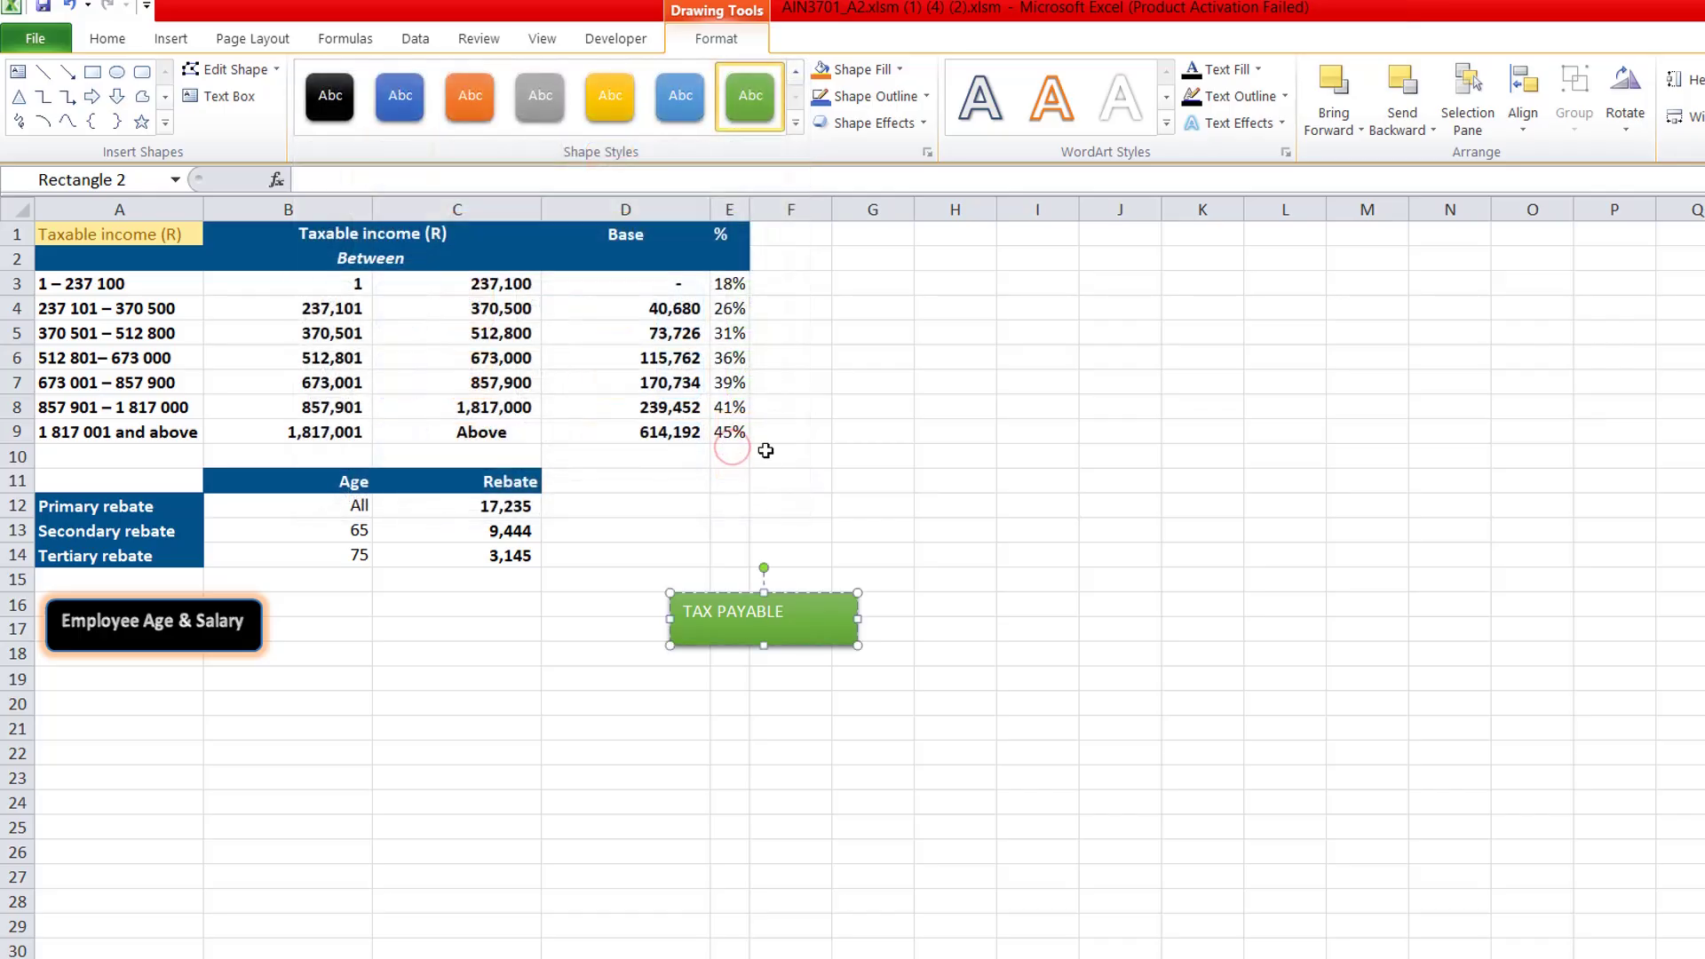
left_click(962, 595)
left_click(829, 630)
left_click(752, 625)
Assign the CalculateButton_Click macro to the TAX PAYABLE shape.
right_click(744, 620)
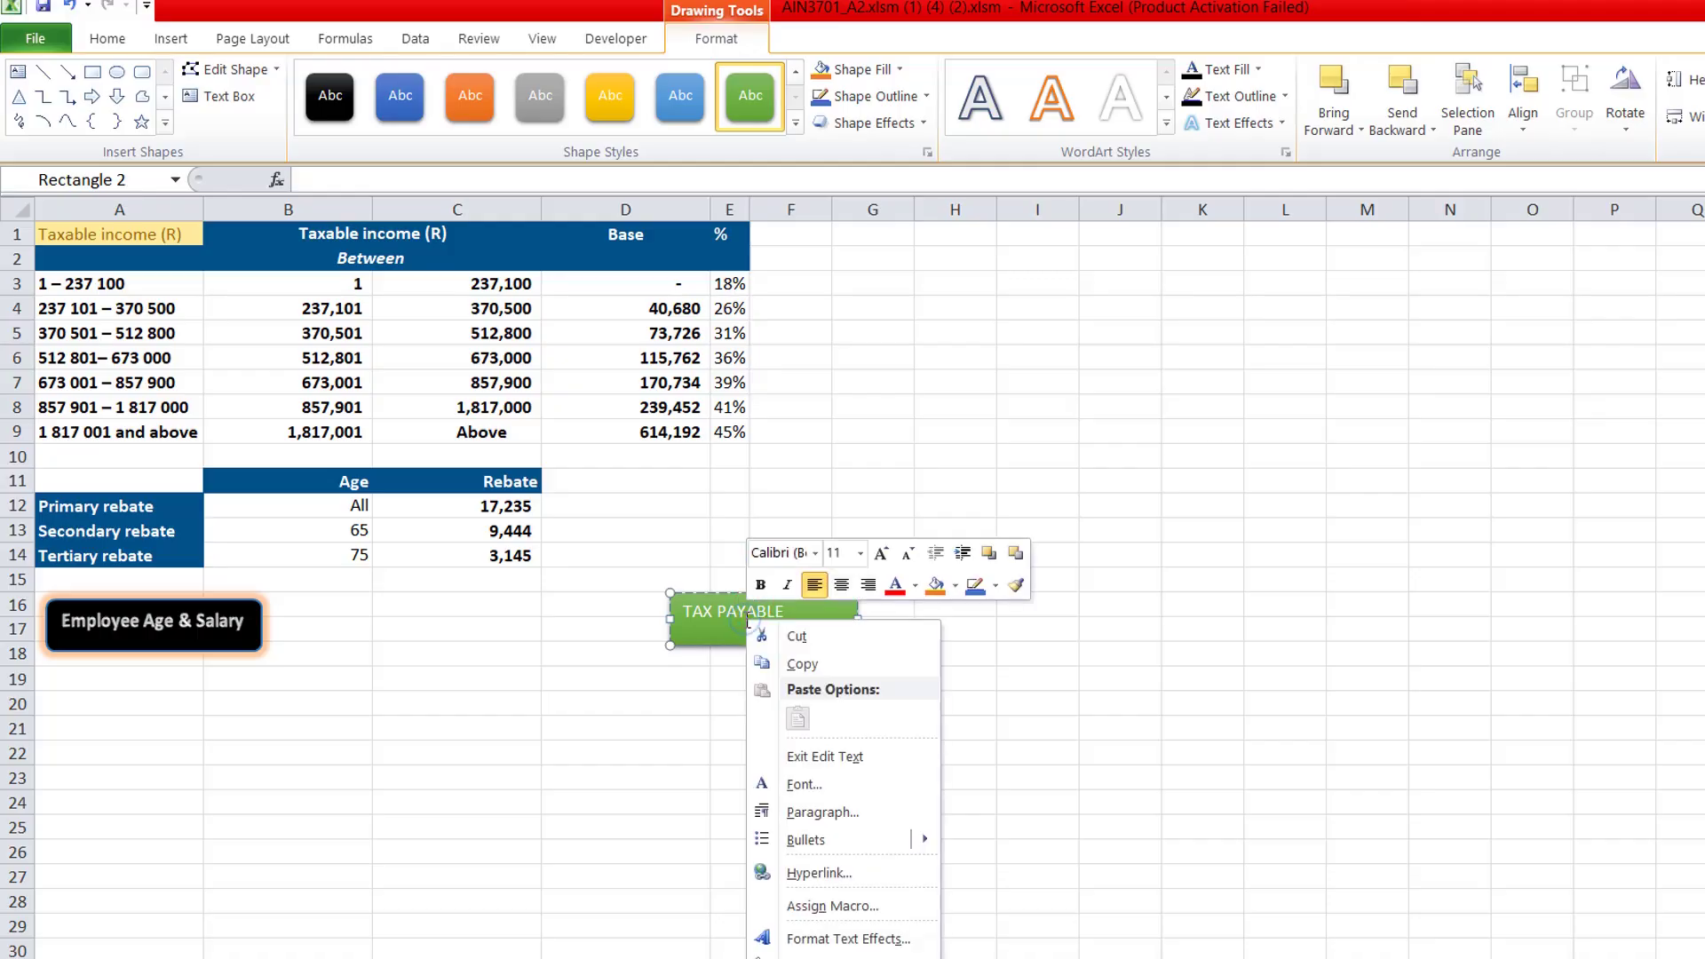
left_click(824, 905)
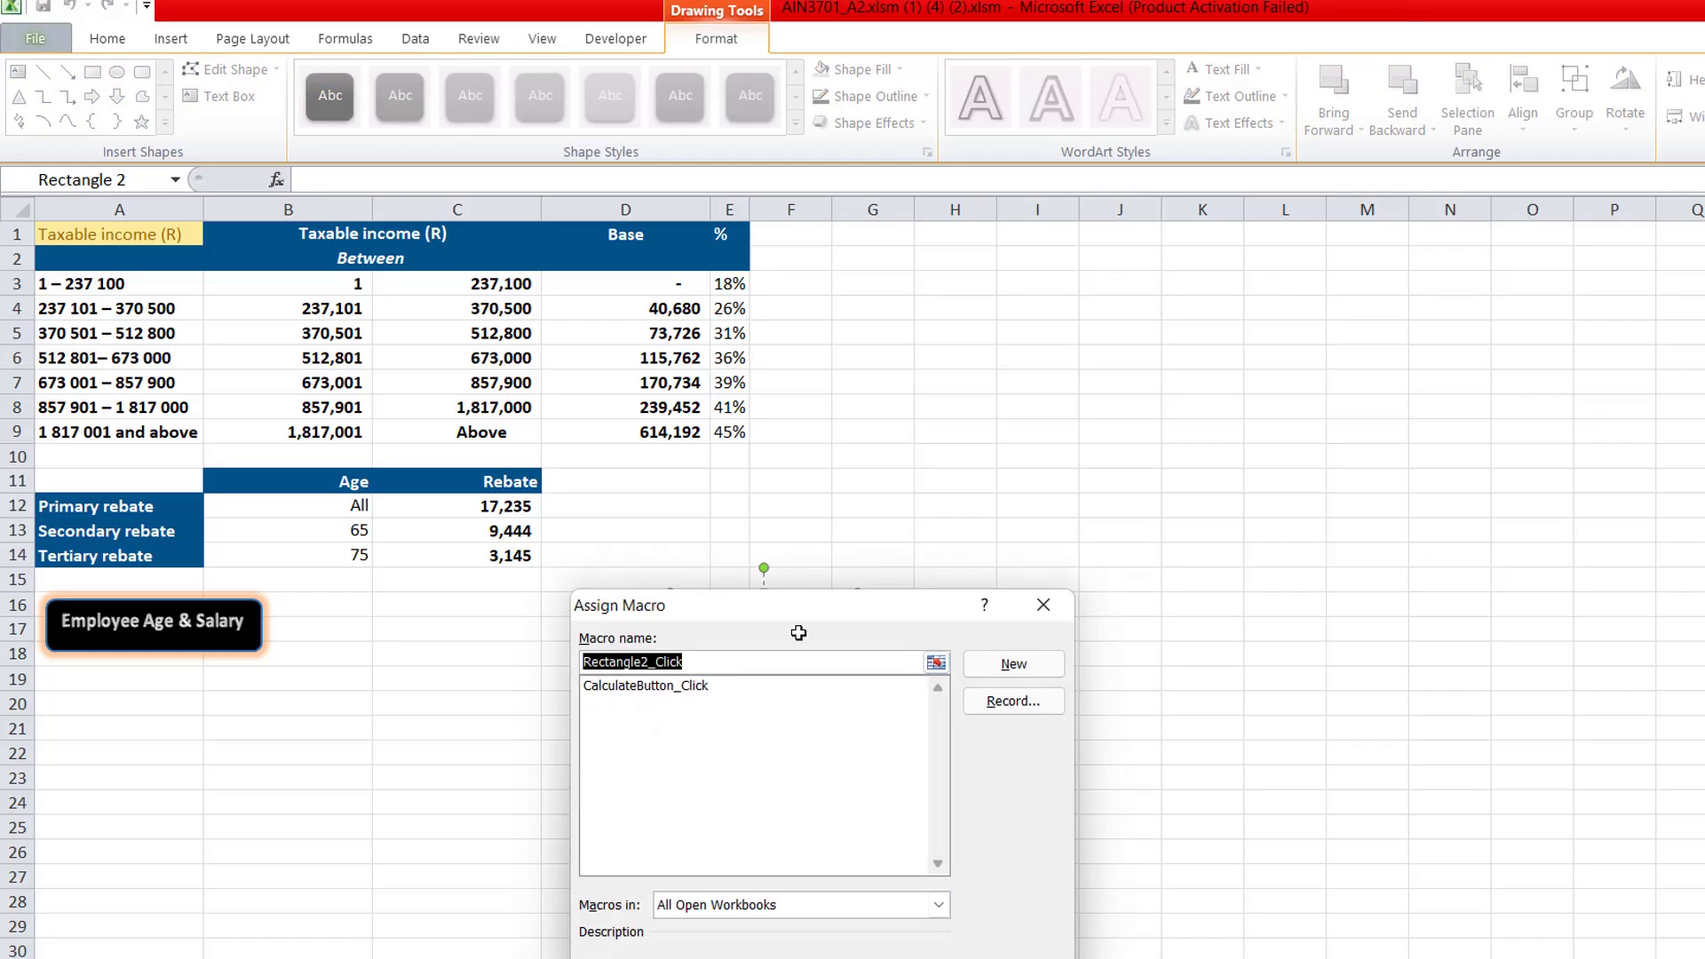
left_click(689, 686)
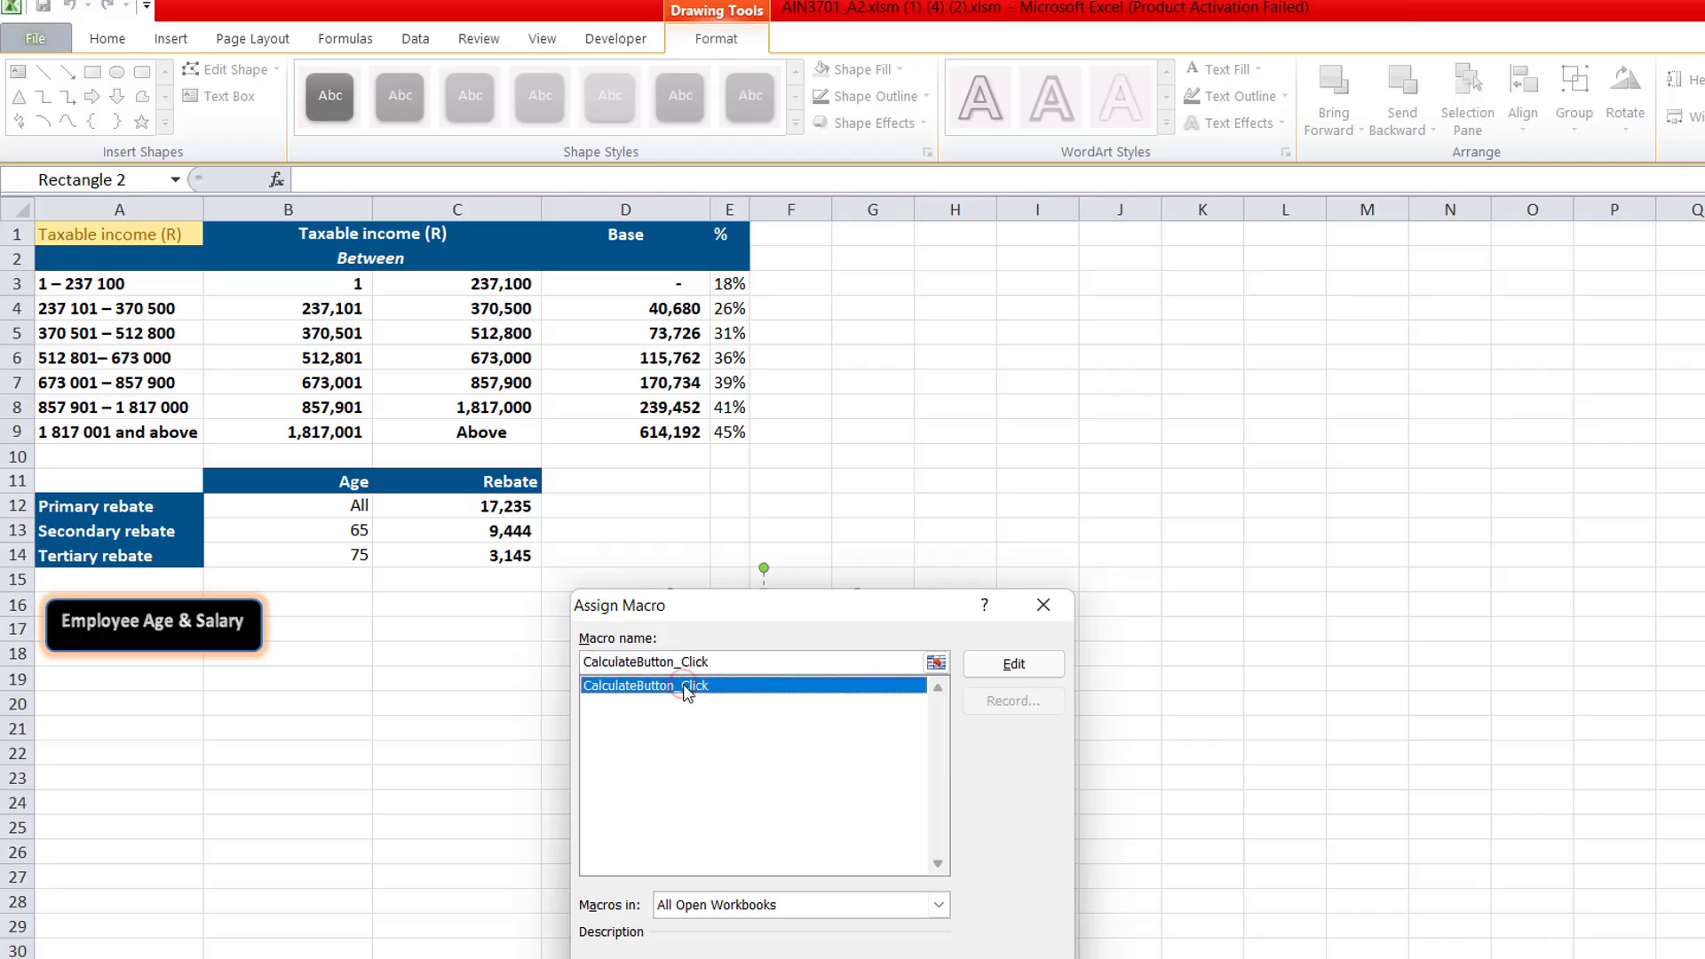
key("Return")
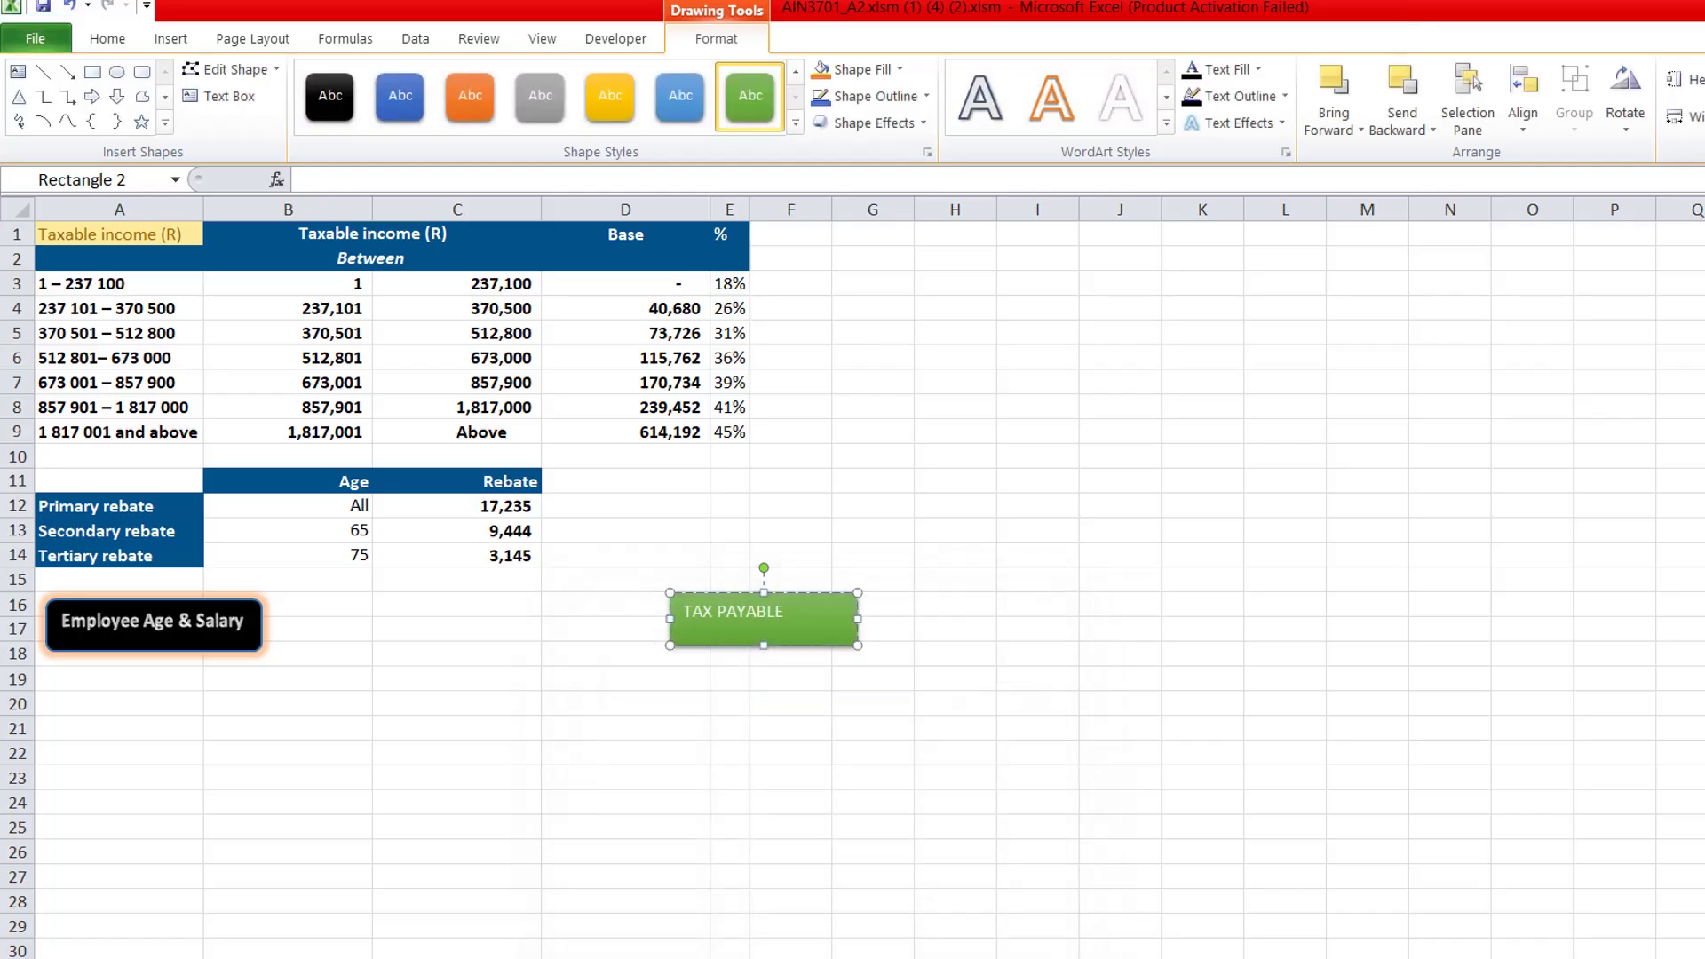
left_click(706, 869)
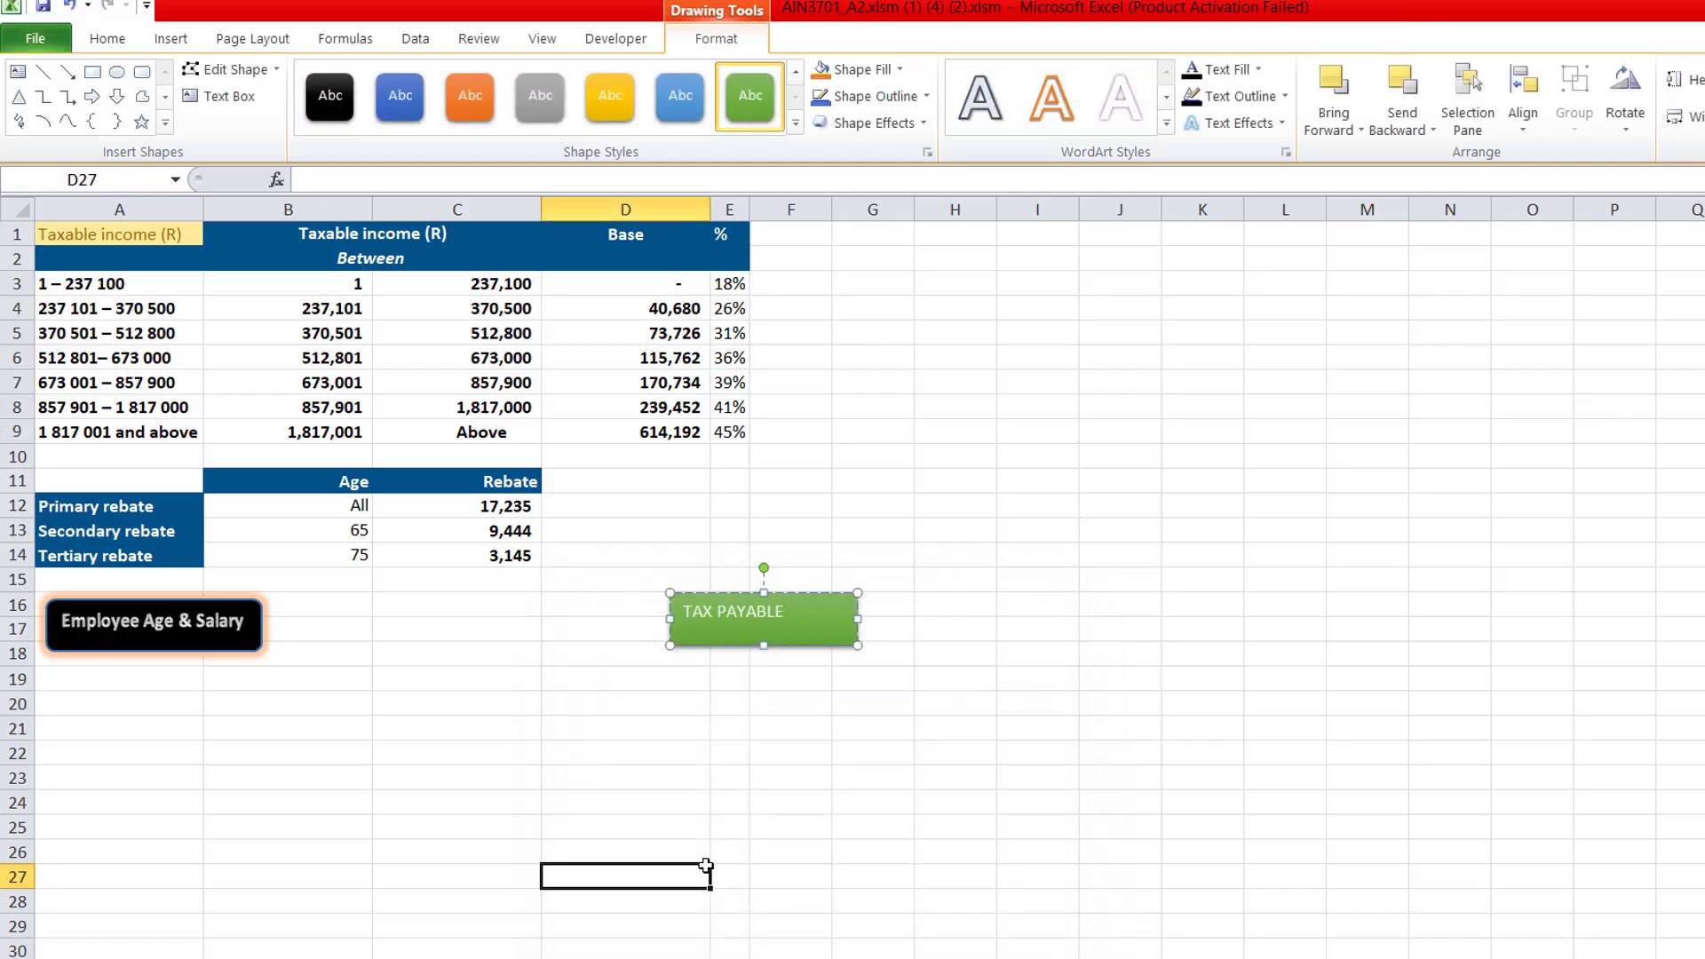
Run TAX PAYABLE with a 7777777 salary and age 48, returning R3,430,671.75.
left_click(779, 622)
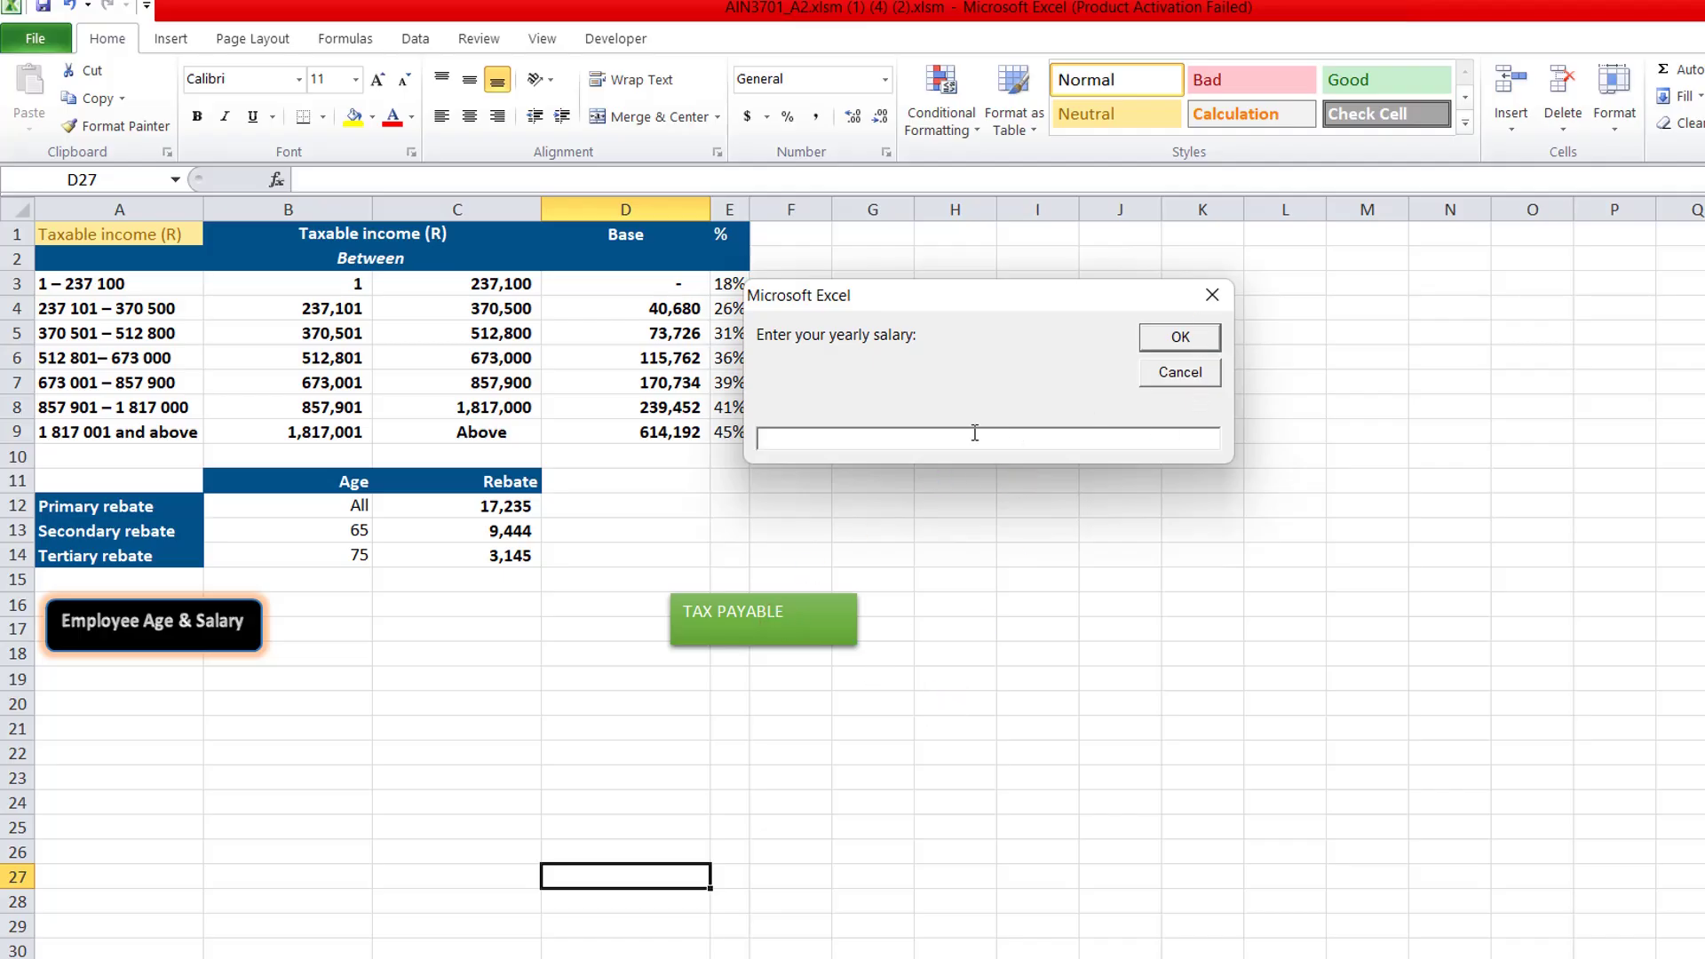
type("7777777")
left_click(1181, 337)
left_click(1184, 337)
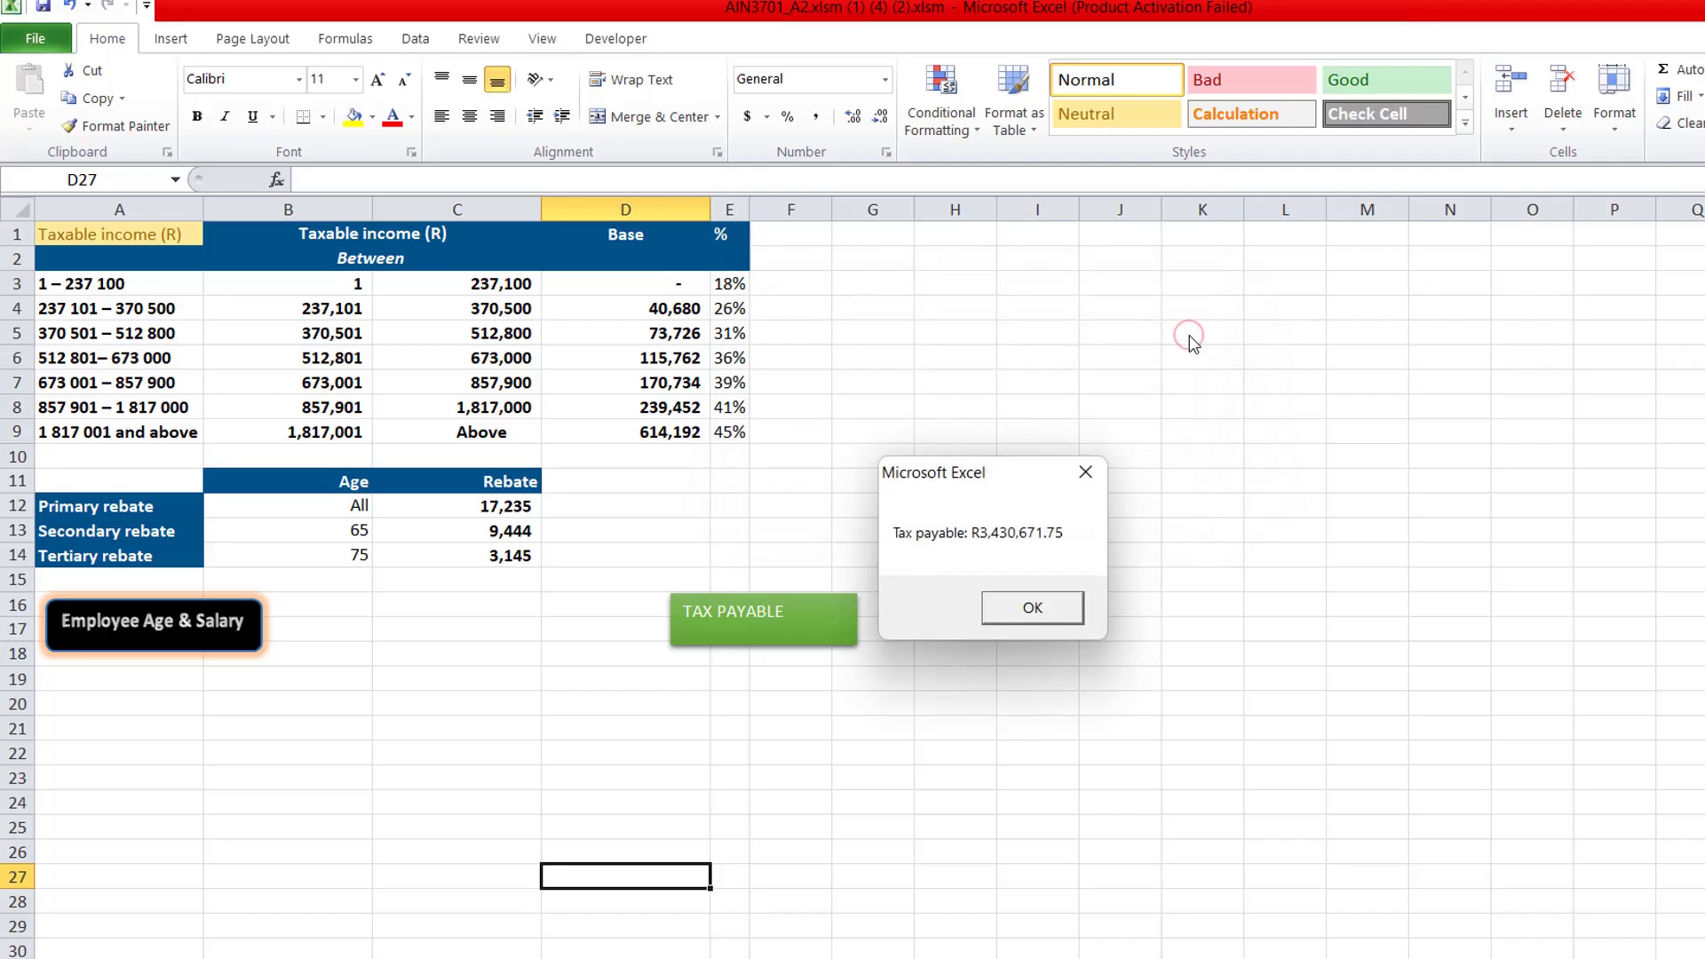